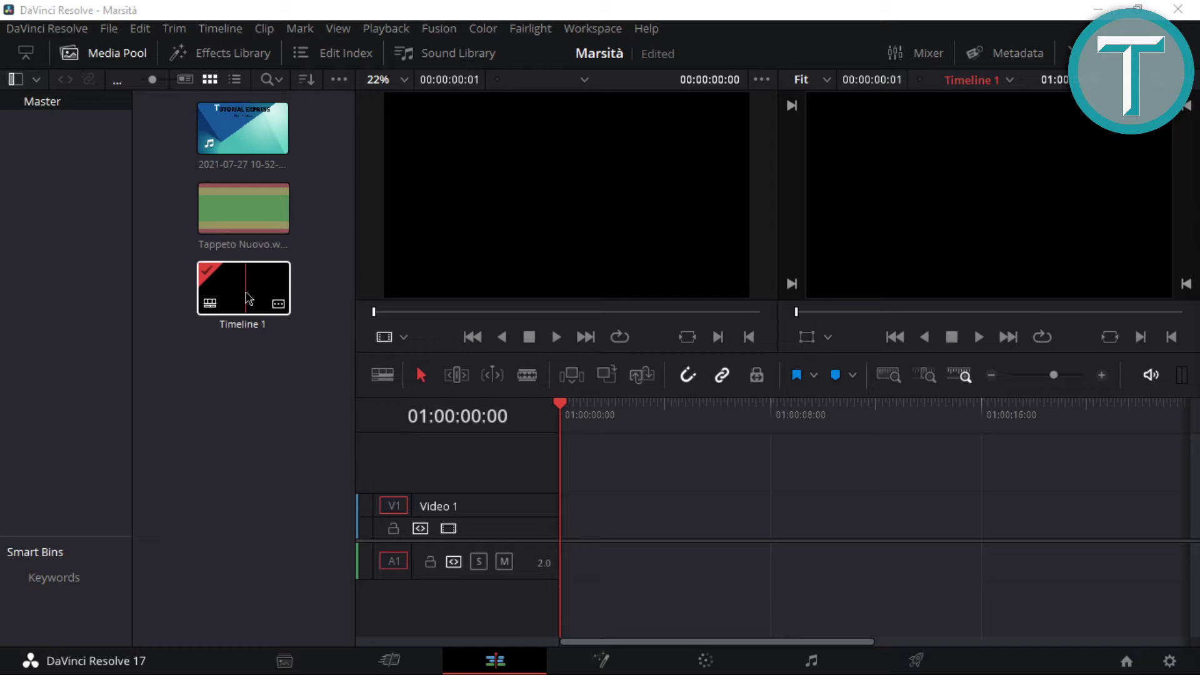
left_click(275, 141)
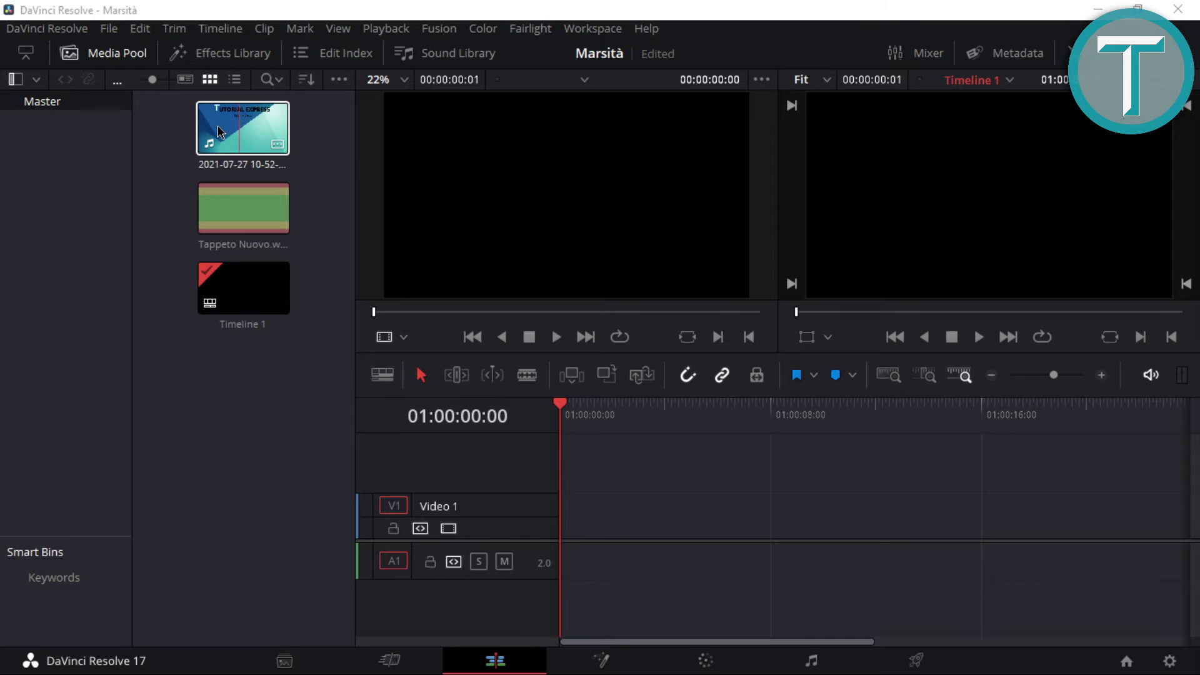
left_click(298, 112)
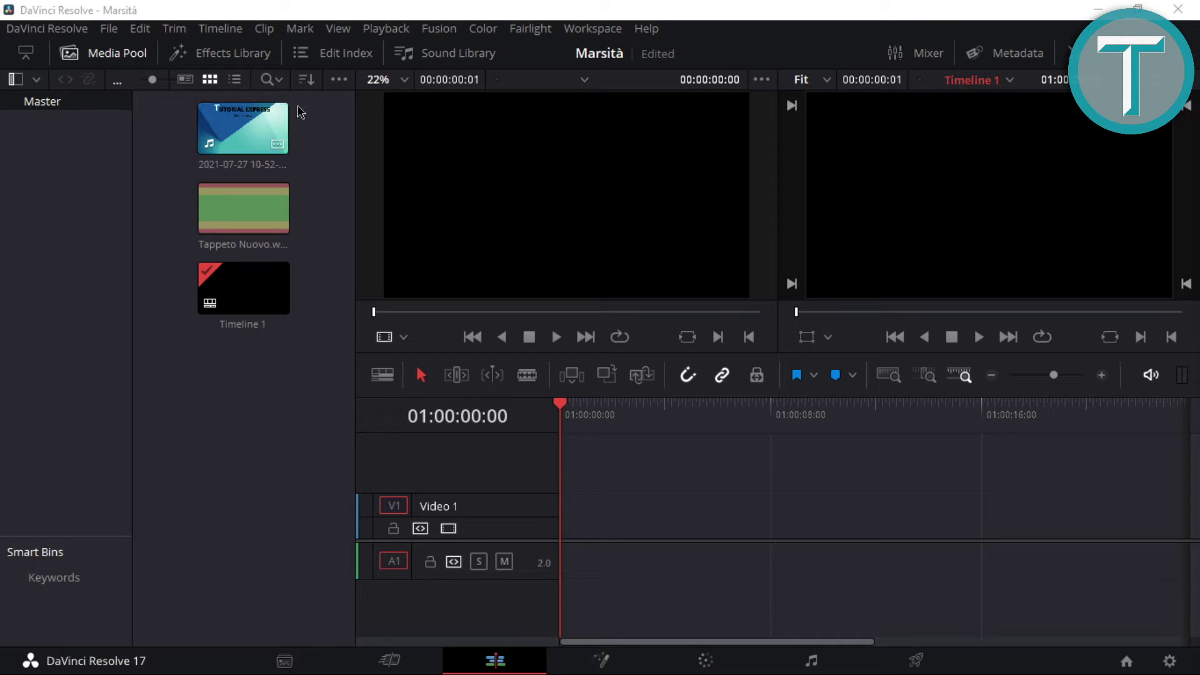
left_click(244, 128)
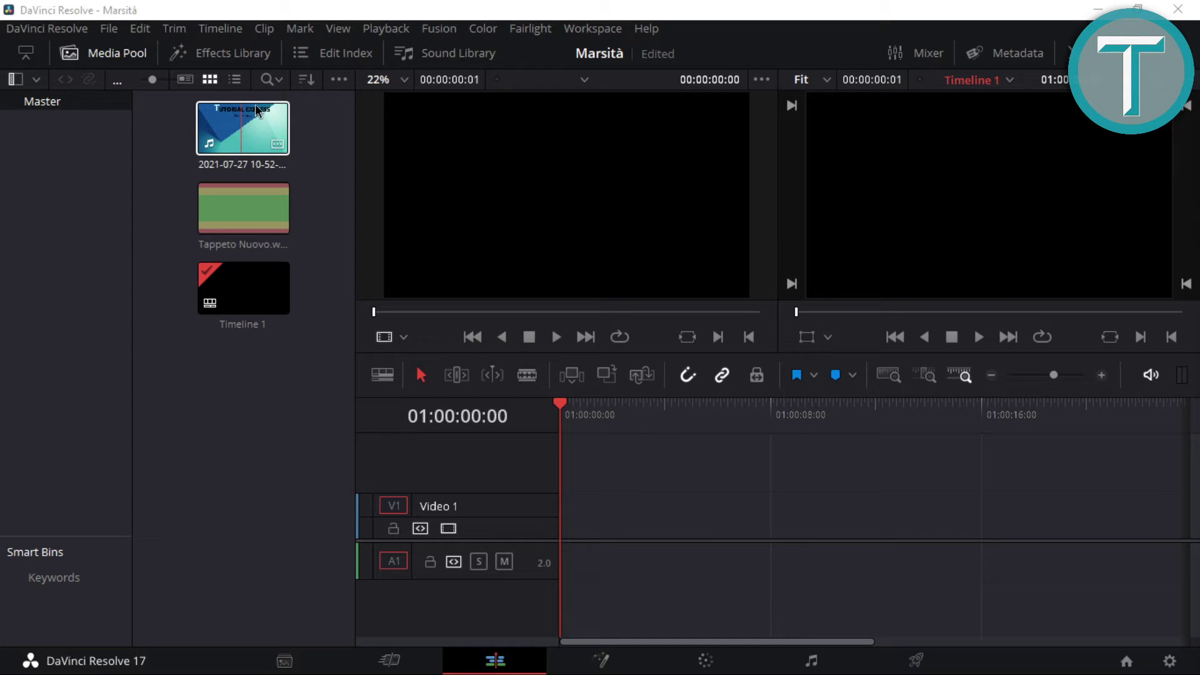
left_click(233, 205)
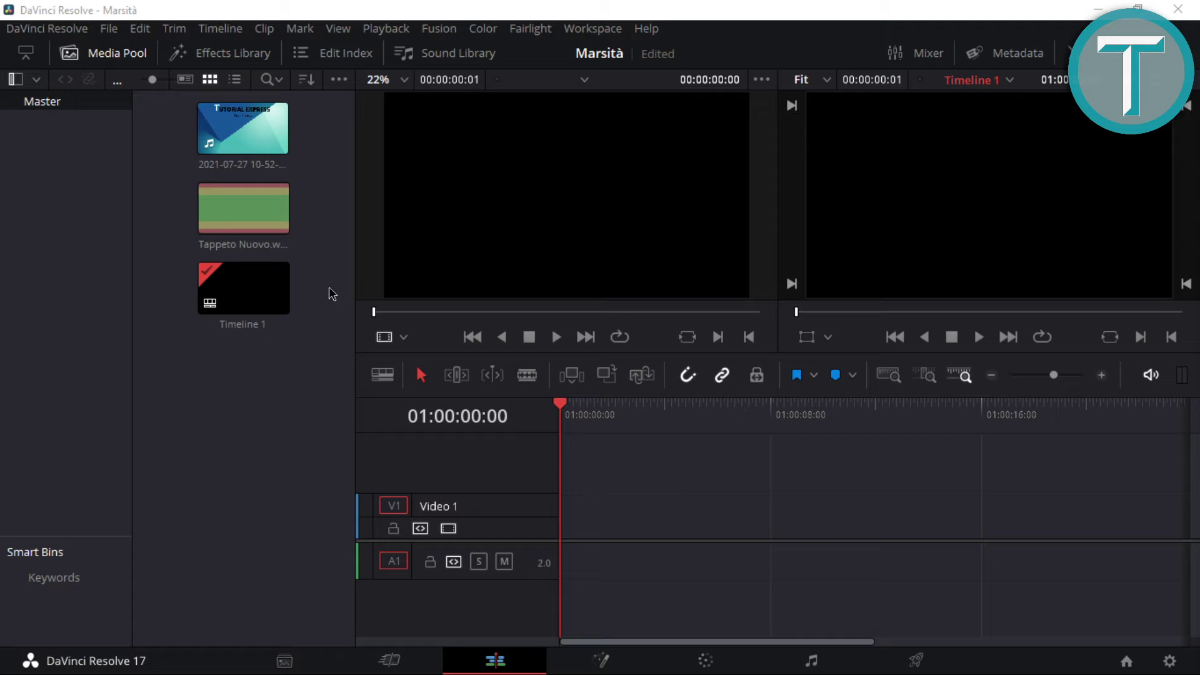
left_click_drag(243, 128, 566, 511)
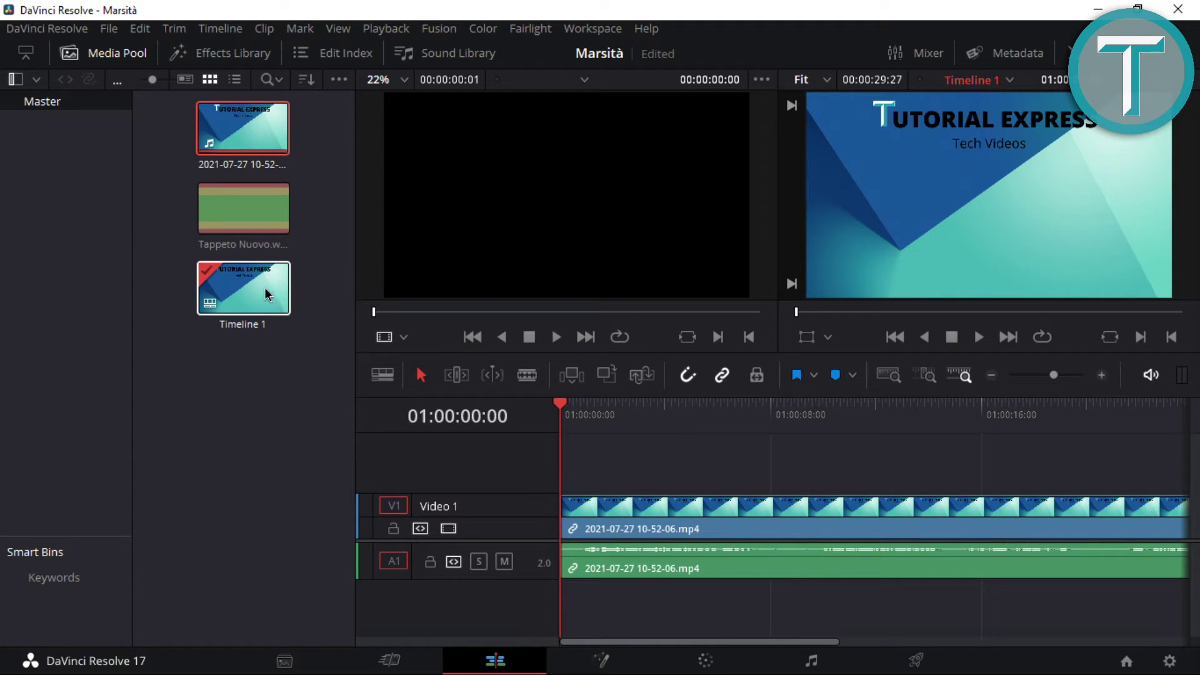
left_click_drag(225, 208, 574, 576)
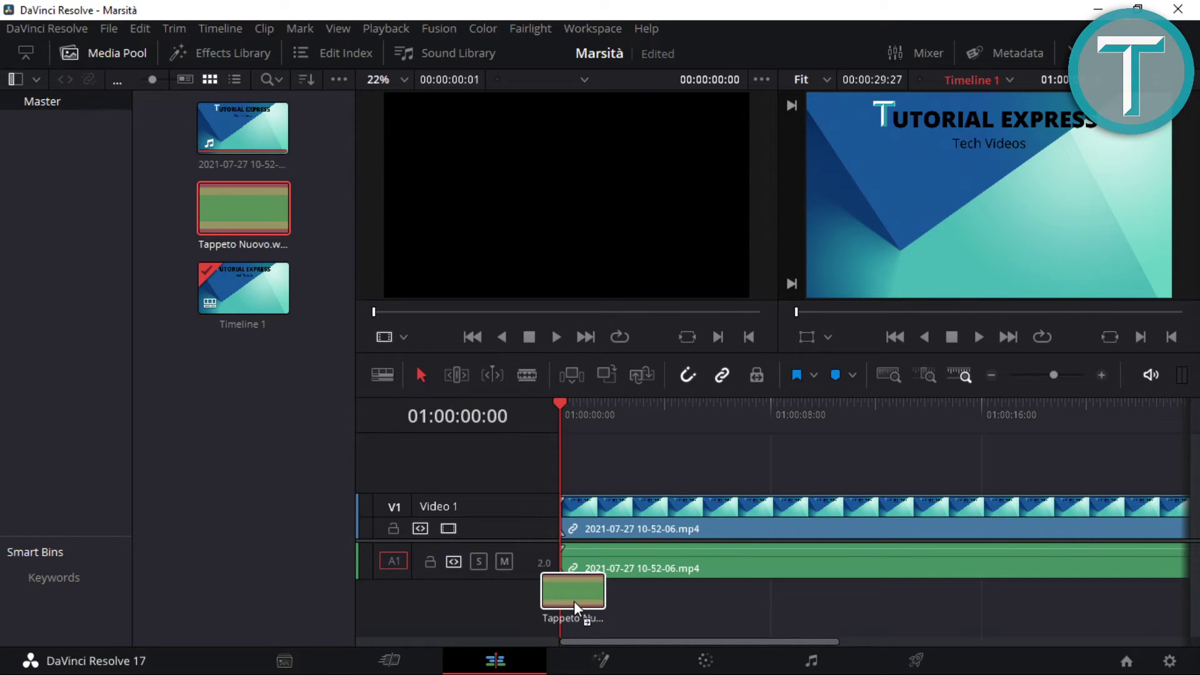
Drop Tappeto Nuovo.wav onto a new A2 track and briefly play the mix.
left_click_drag(574, 594, 574, 609)
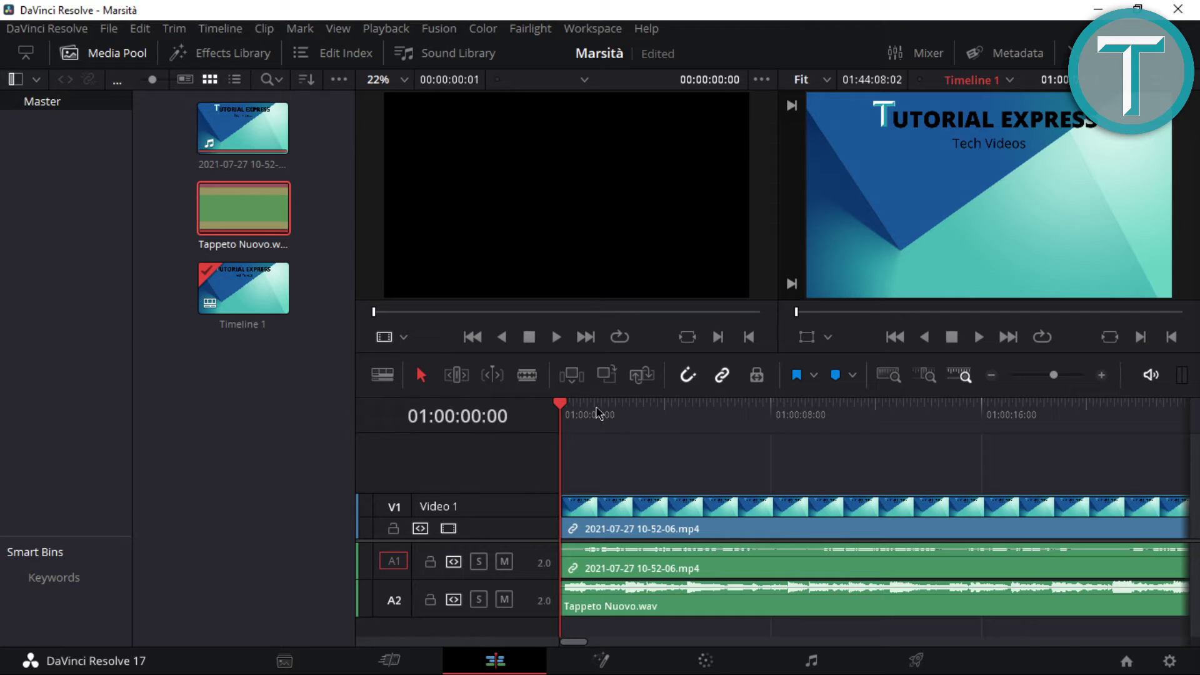
key("space")
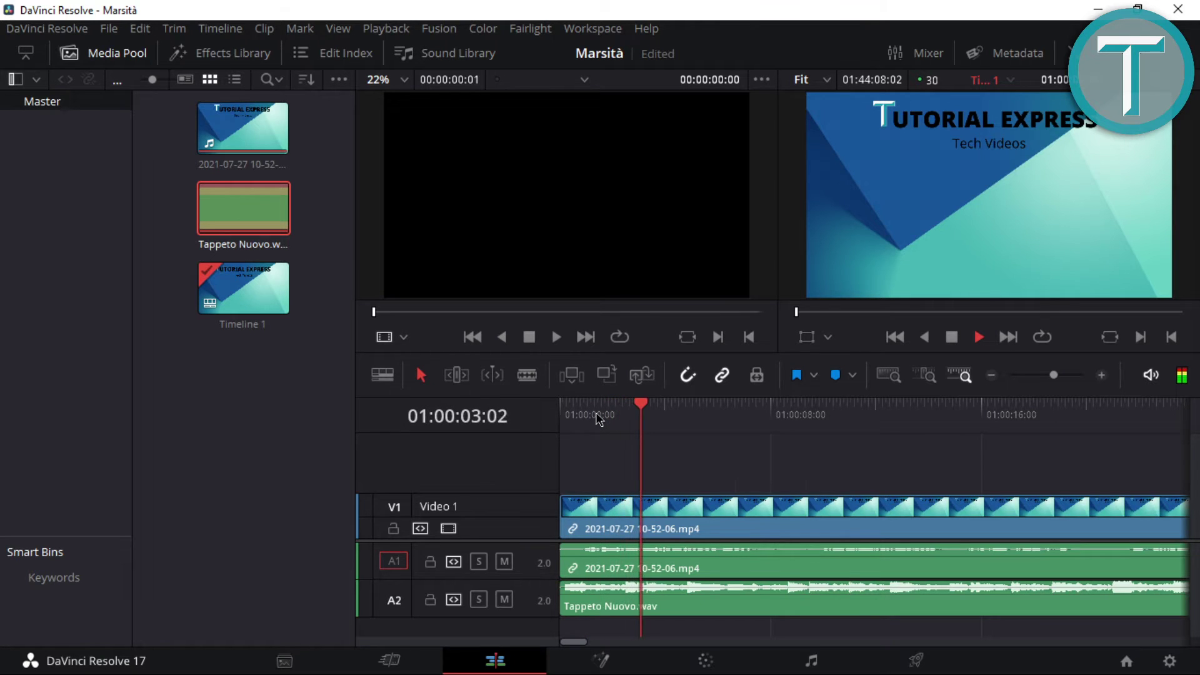
key("space")
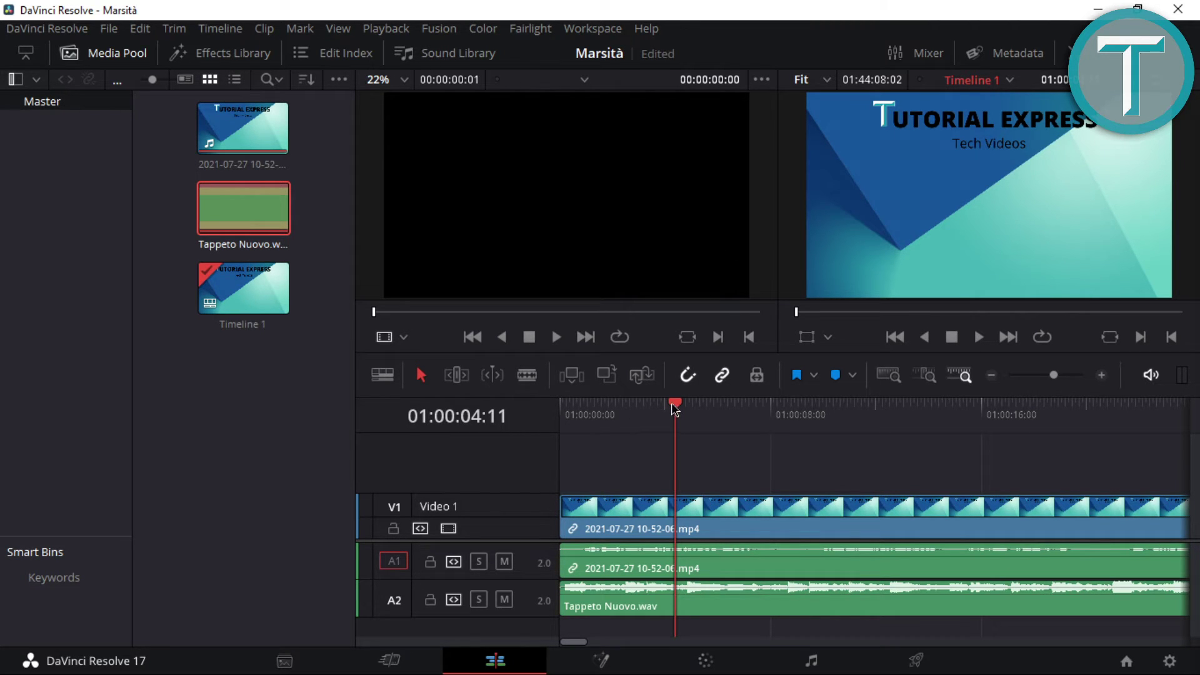
Rewind to the timeline start and play the voice-and-music mix again.
left_click_drag(675, 405, 483, 438)
key("space")
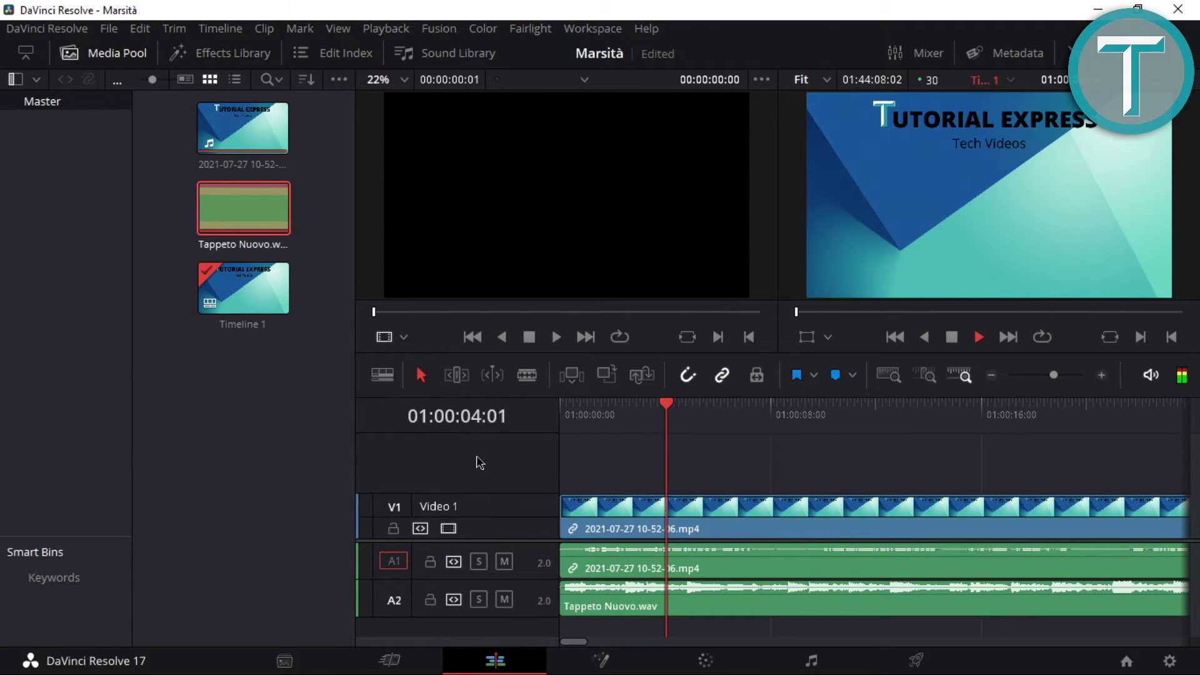
key("space")
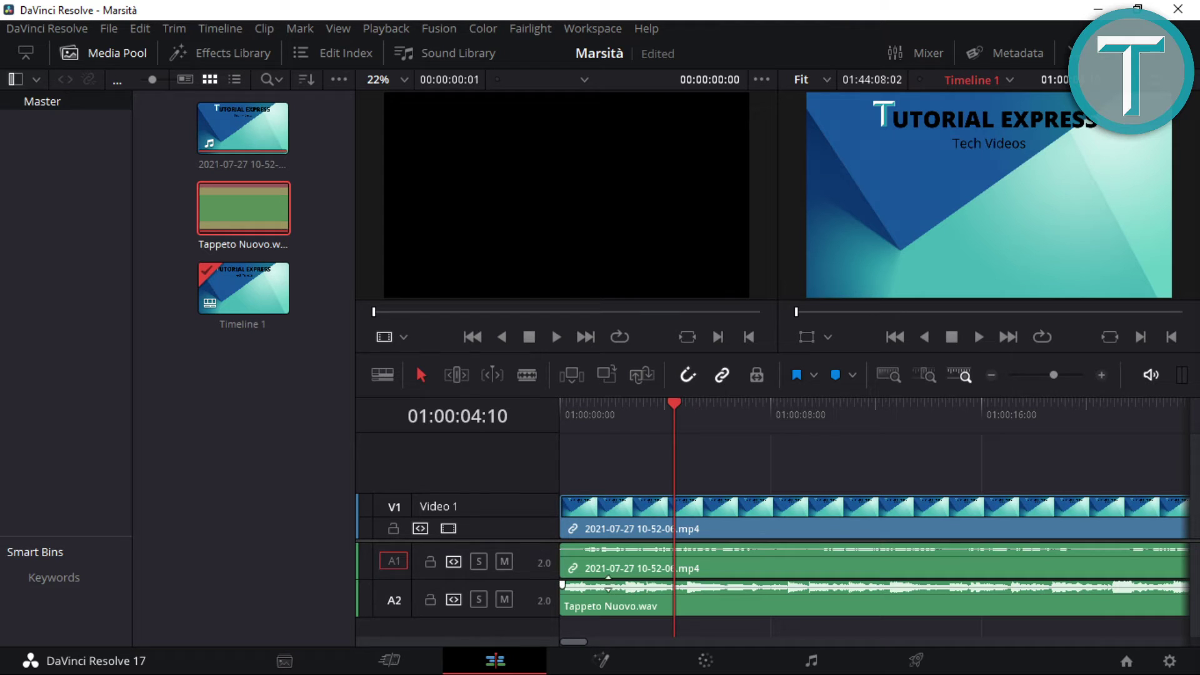
Drag the A2 music clip's volume line down to -20.00 dB.
left_click_drag(602, 586, 597, 589)
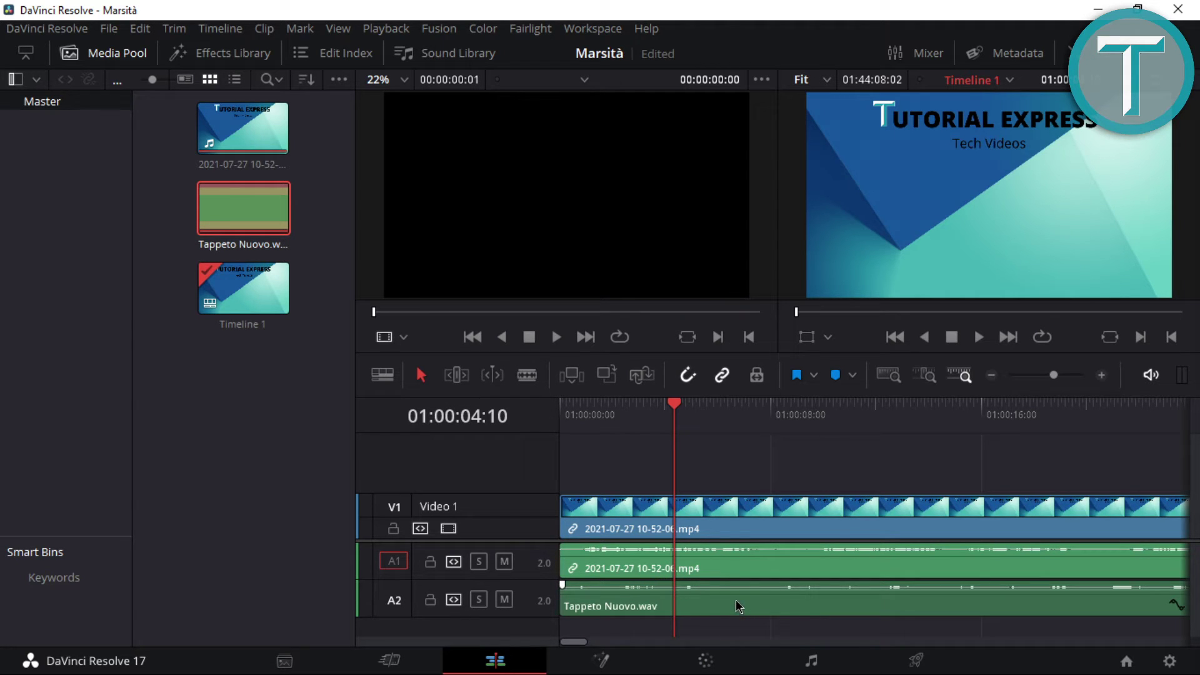
left_click(812, 660)
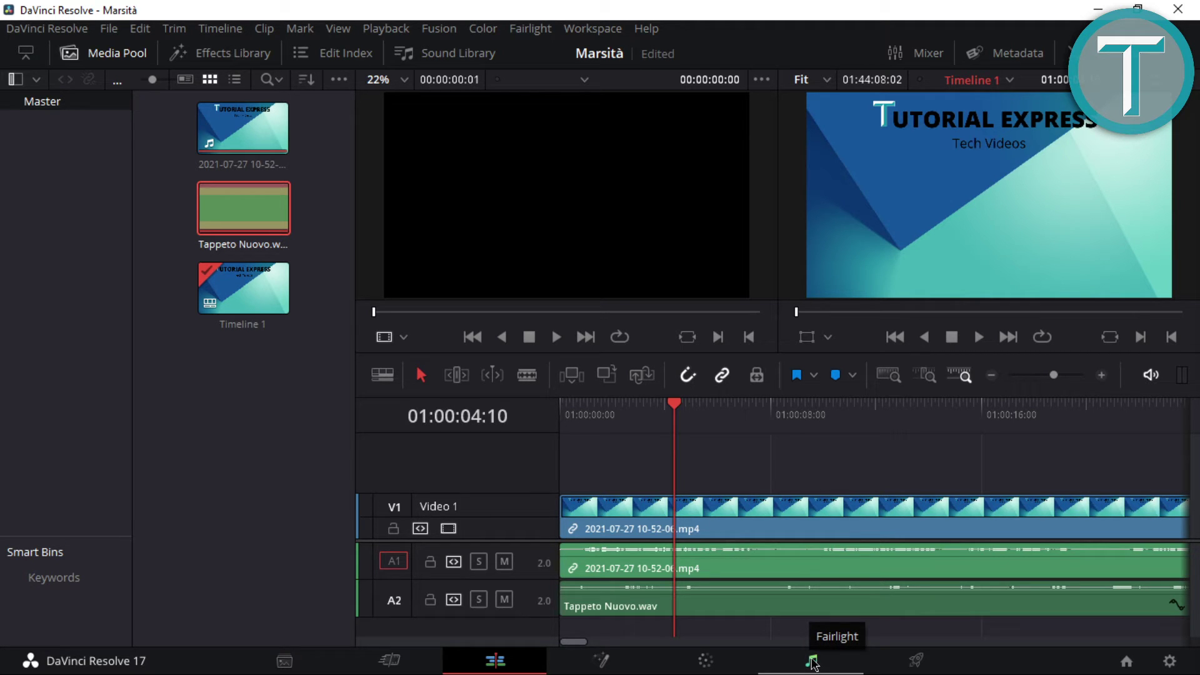
Switch to the Fairlight page, hide the Effects Library, and select Audio 2 in the mixer.
left_click(814, 664)
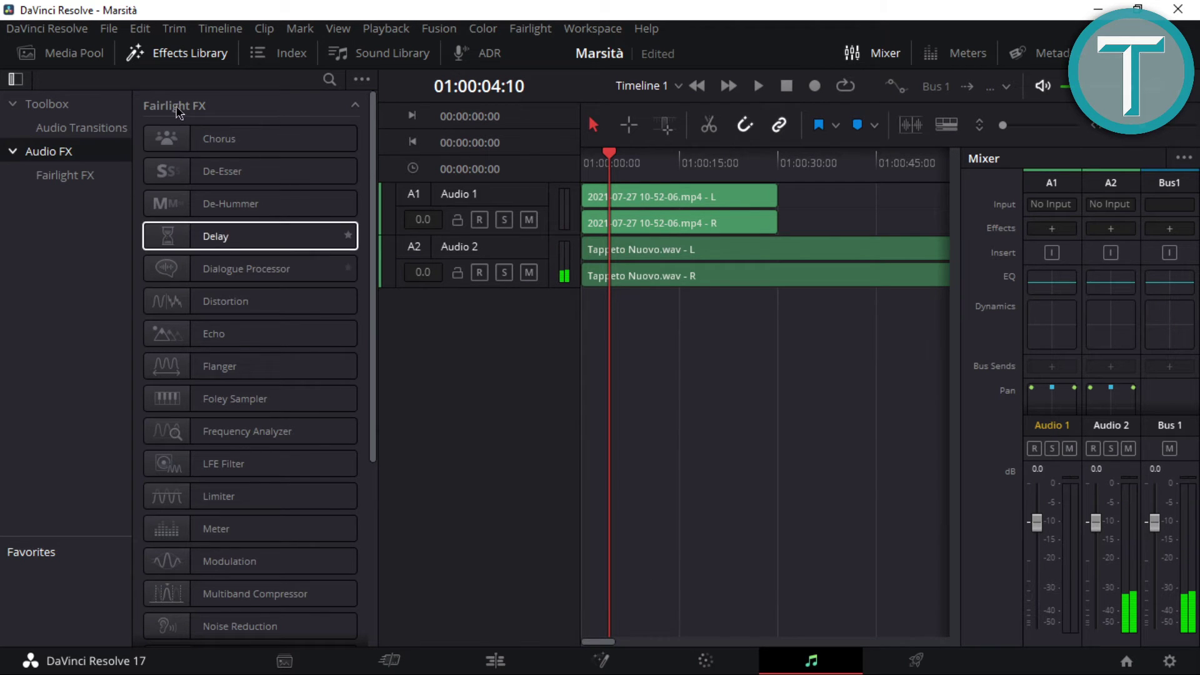
left_click(181, 57)
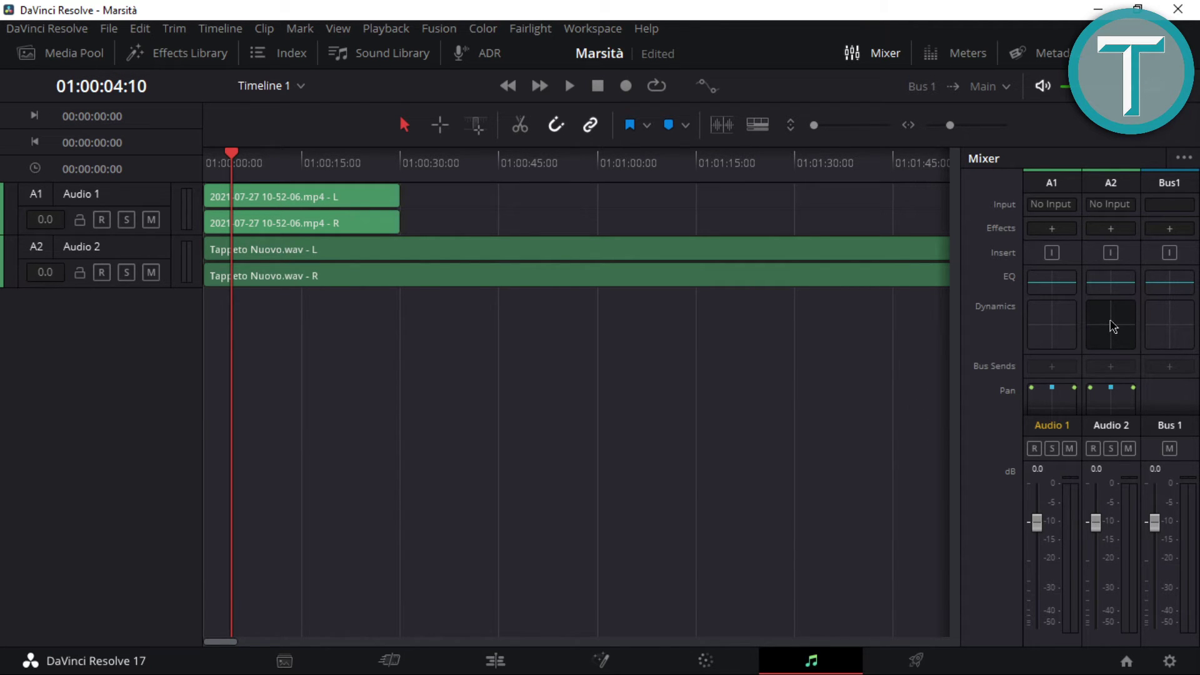
left_click(1114, 326)
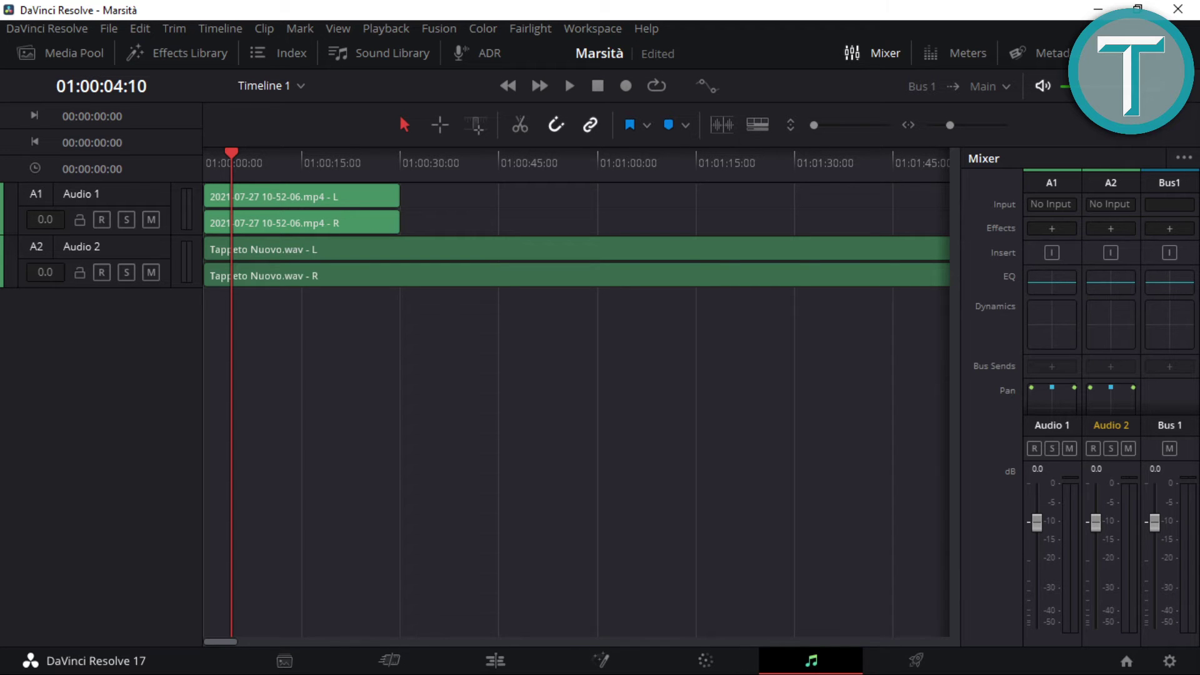
Open Audio 2's Dynamics, enable its compressor, and lower the threshold to about -35 dB.
double_click(1111, 323)
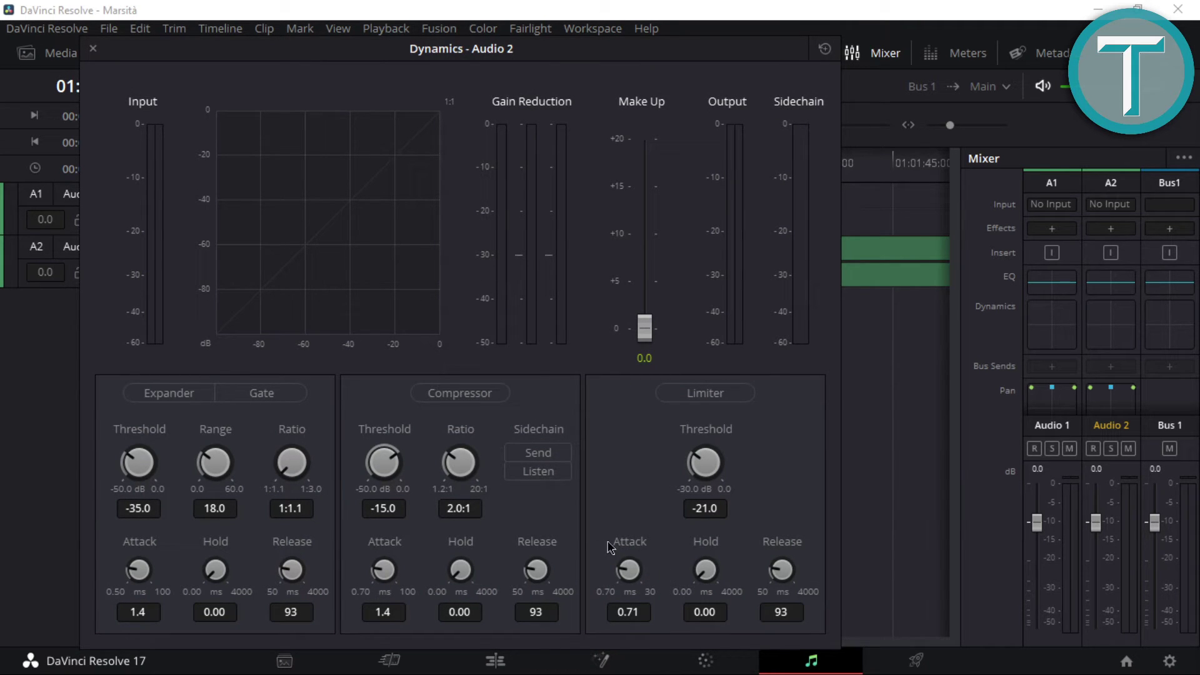
left_click(463, 402)
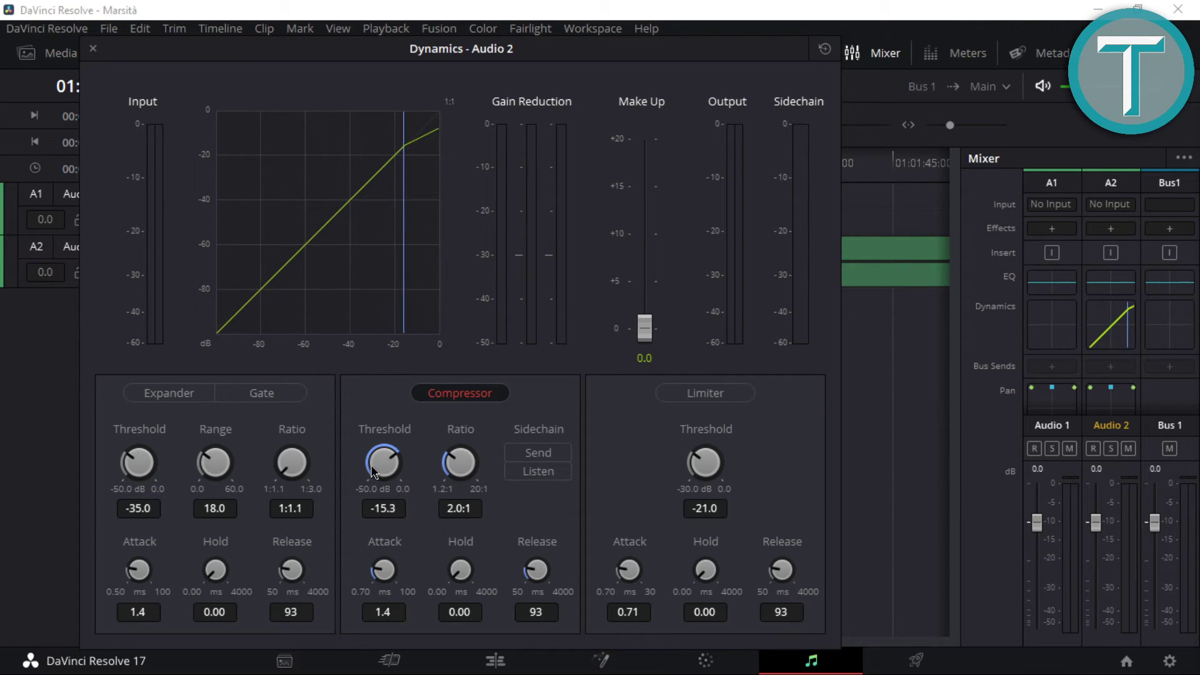
left_click_drag(388, 472, 279, 478)
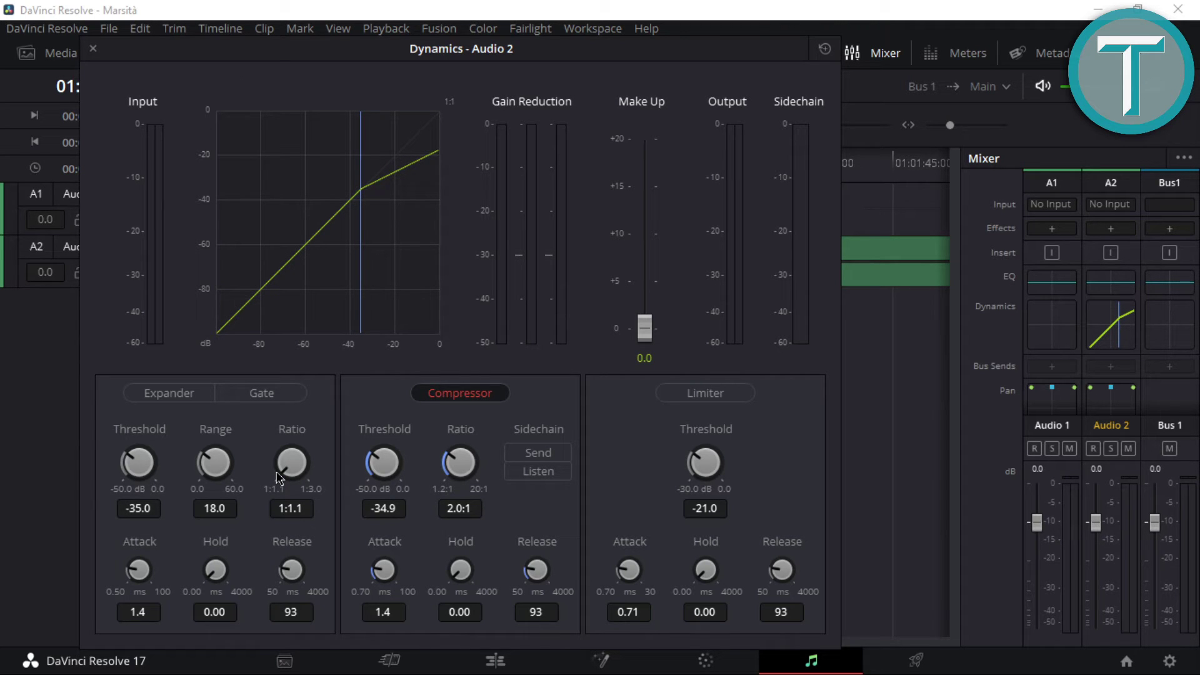
Set Audio 2's compressor to -35 dB, 2.9:1 ratio, 100 ms attack, 1326 ms hold, with Sidechain Listen on.
left_click_drag(280, 478, 279, 478)
left_click_drag(465, 470, 494, 476)
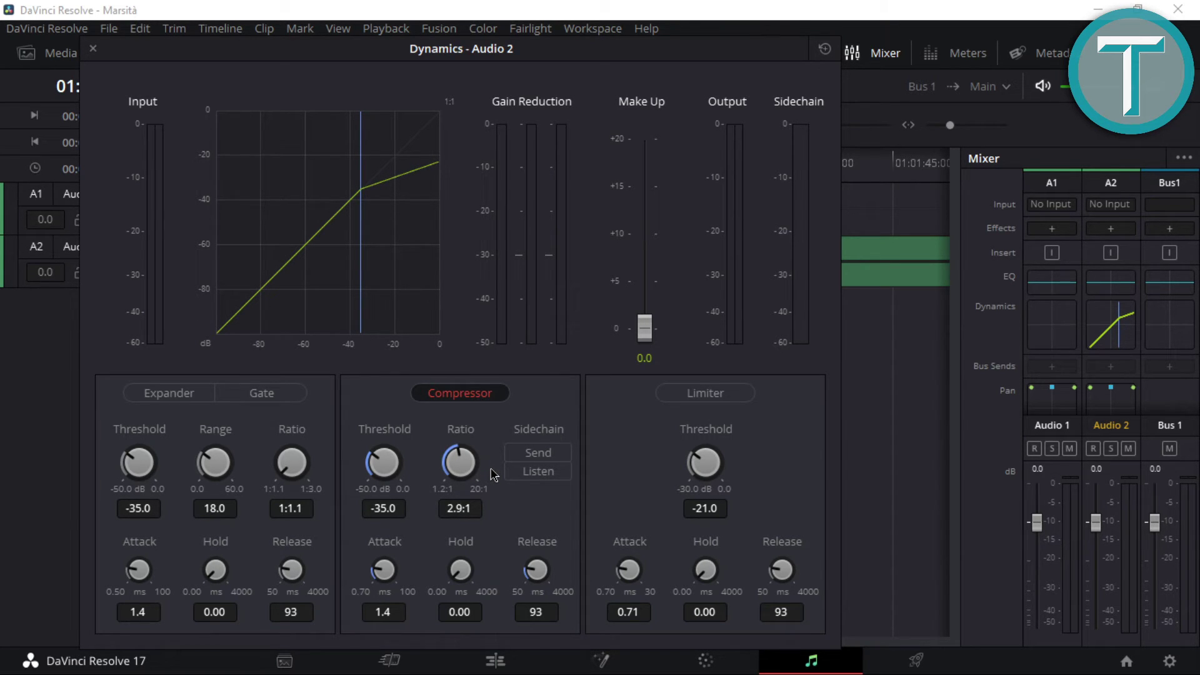
left_click_drag(391, 576, 392, 573)
left_click_drag(460, 593, 729, 591)
left_click_drag(466, 575, 520, 583)
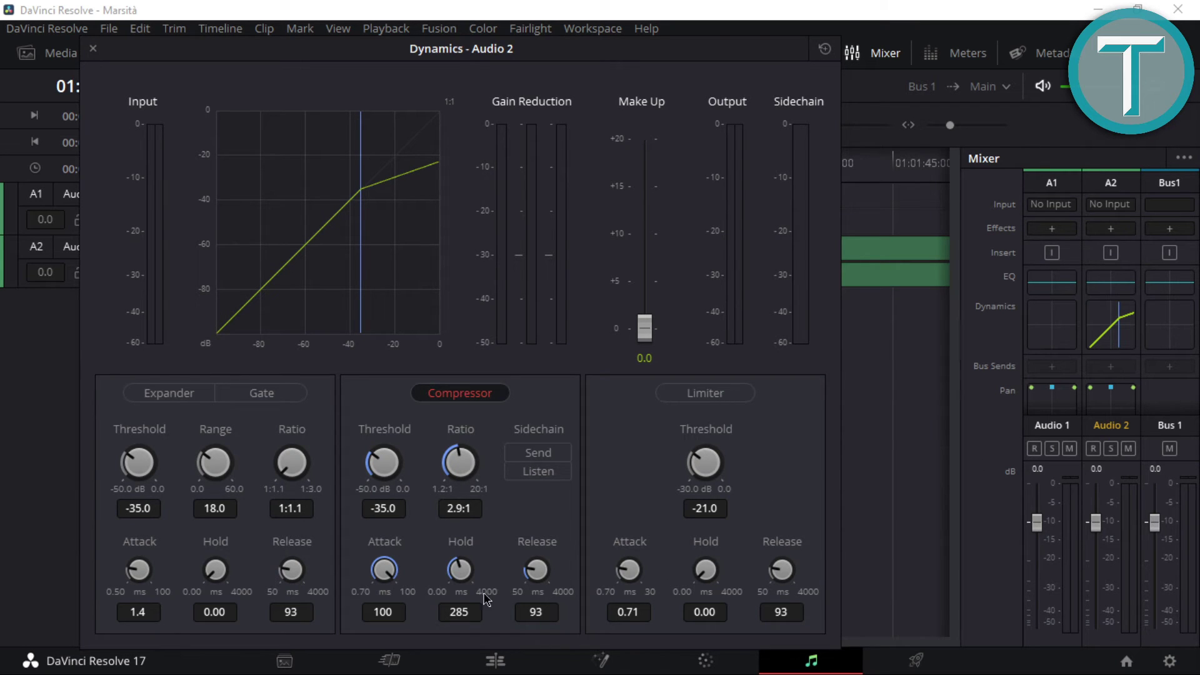
left_click_drag(465, 570, 566, 577)
left_click(537, 475)
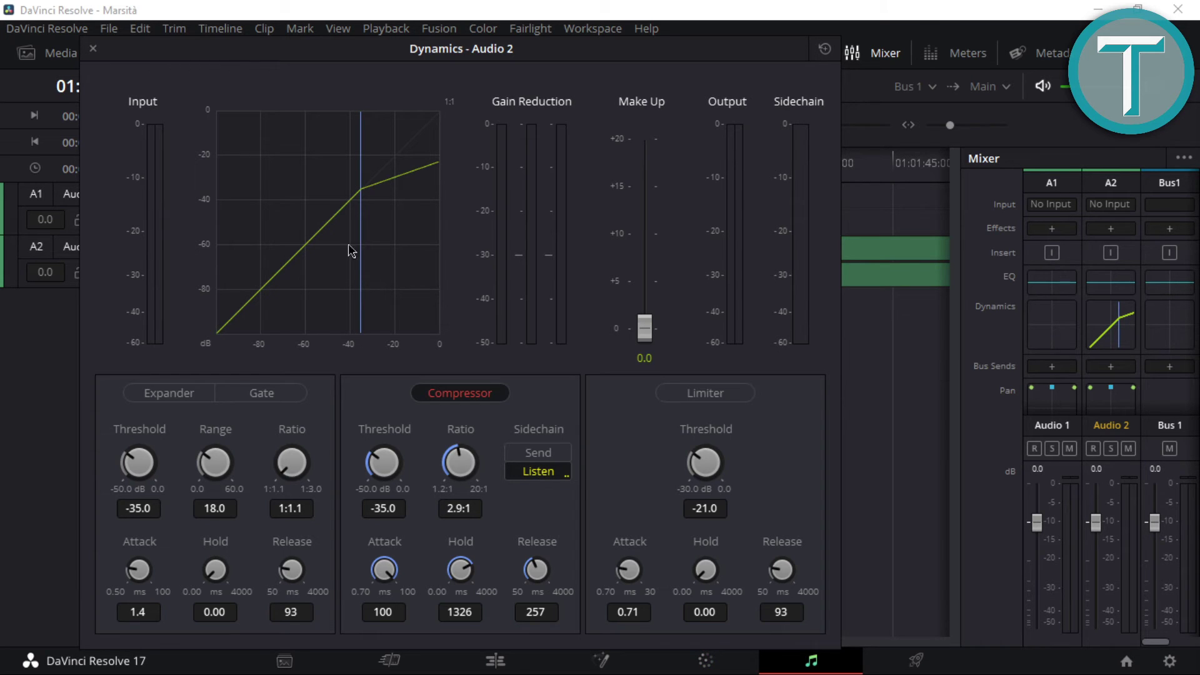
Close Audio 2's Dynamics, then enable Audio 1's compressor with its threshold at 0.0 dB.
left_click(95, 48)
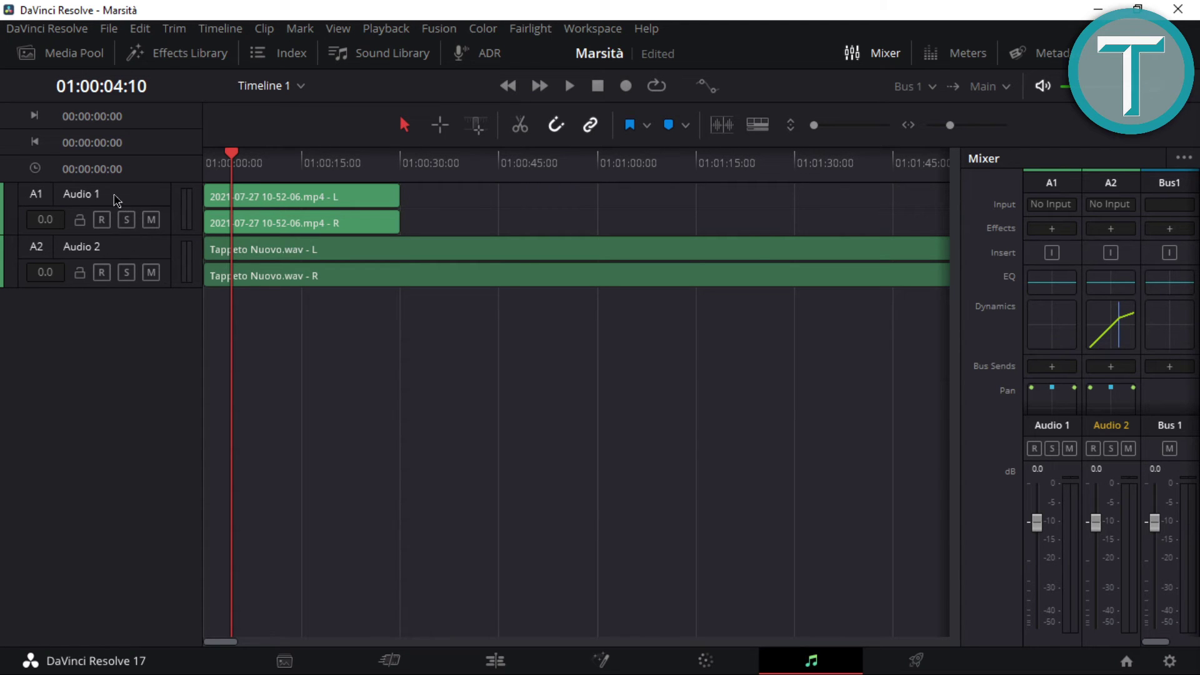
double_click(1063, 325)
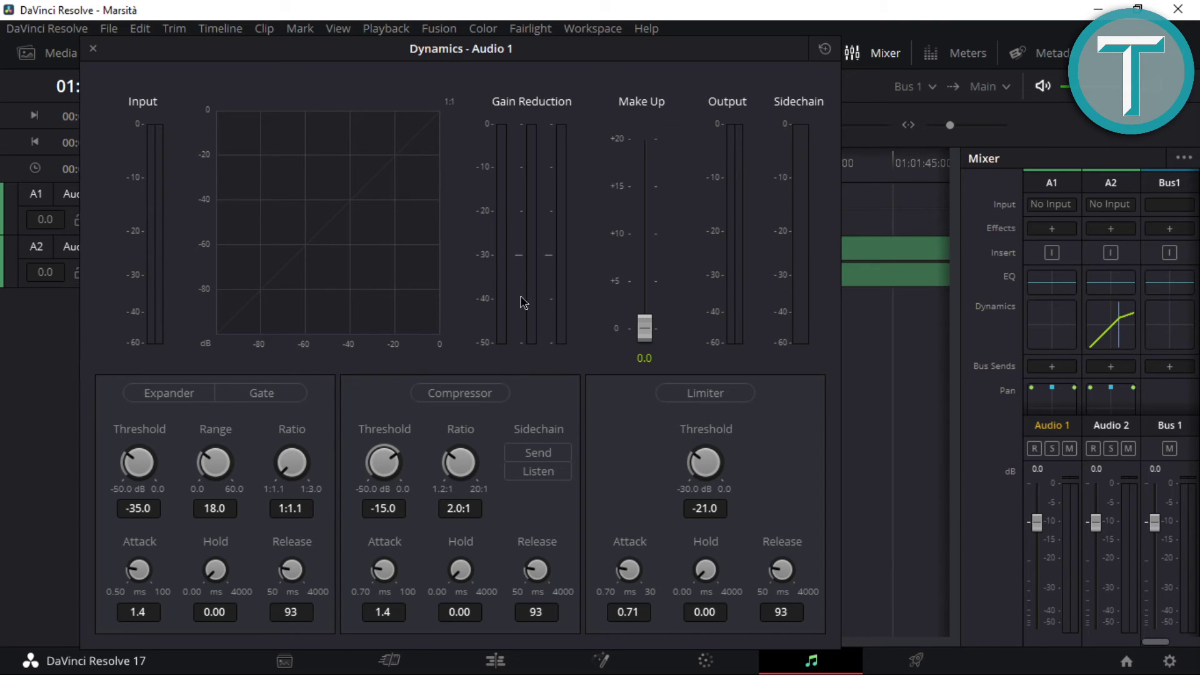
left_click_drag(459, 48, 490, 38)
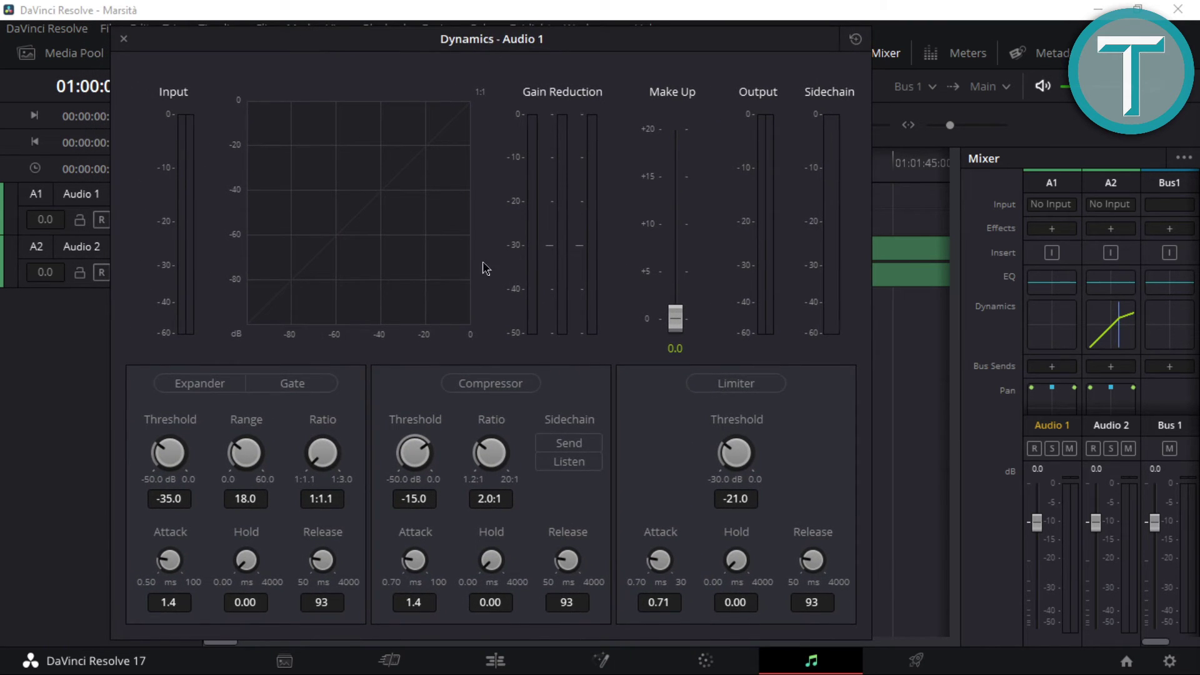
left_click(500, 392)
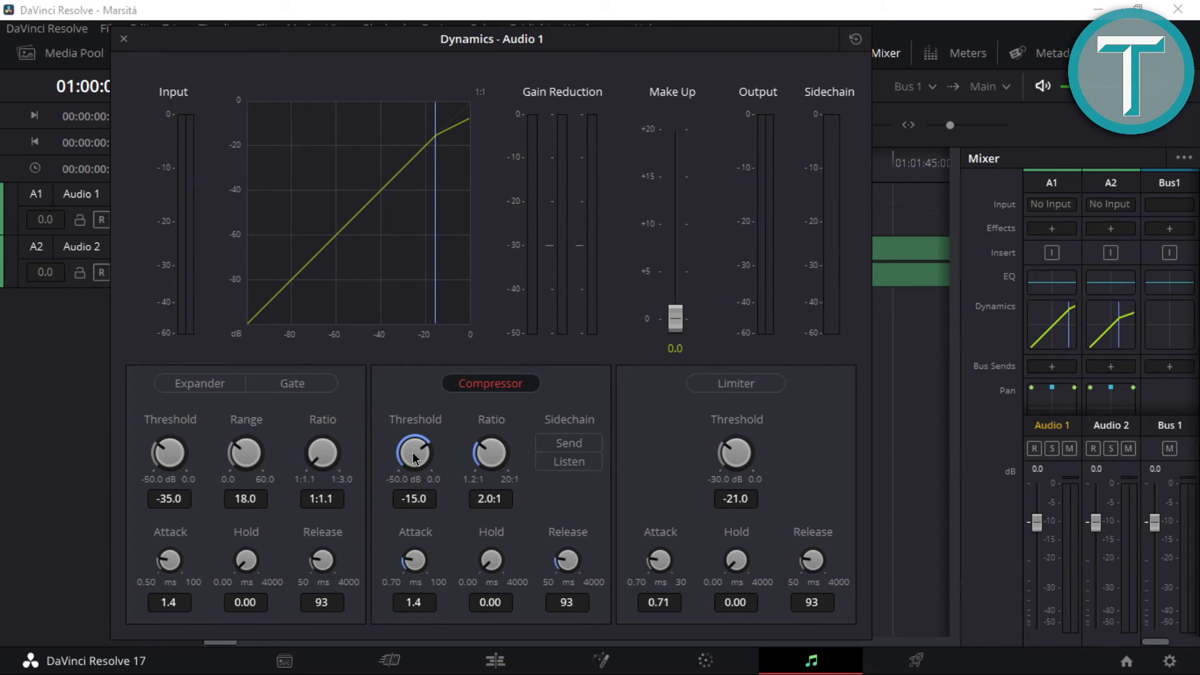
mouse_move(413, 459)
left_mouse_down()
mouse_move(627, 465)
mouse_move(525, 448)
mouse_move(705, 464)
mouse_move(938, 458)
left_mouse_up()
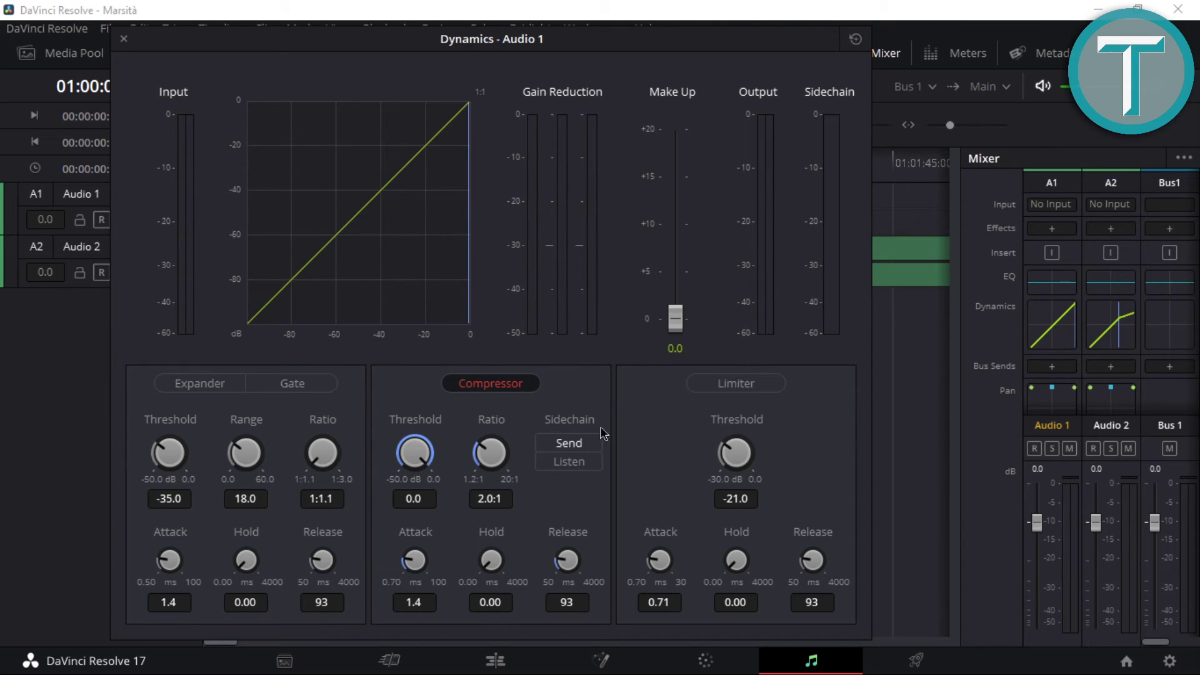
Enable Sidechain Send in the Audio 1 Dynamics window.
left_click(568, 441)
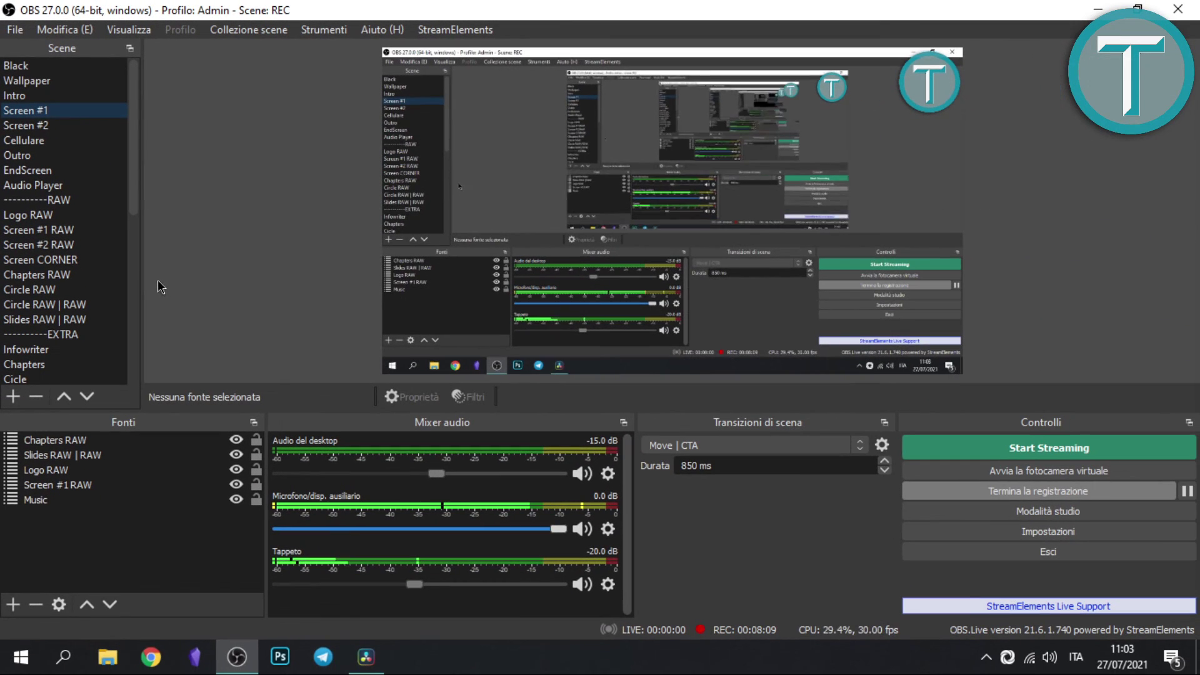
left_click(608, 584)
left_click(632, 531)
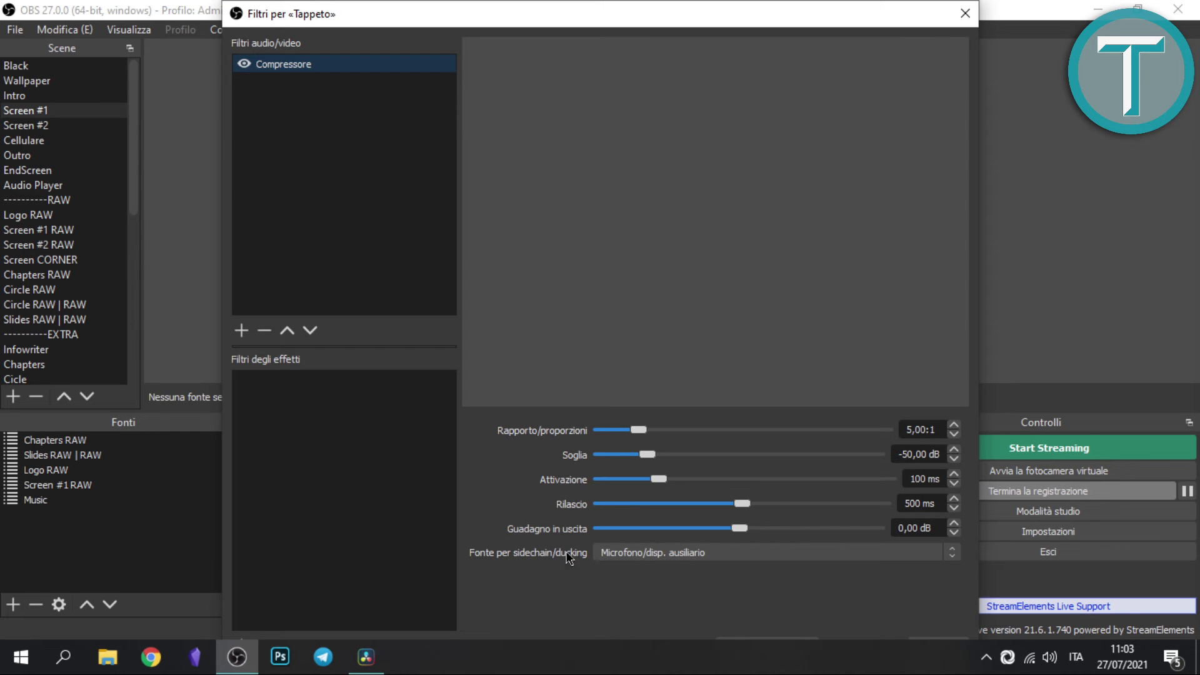
left_click(965, 13)
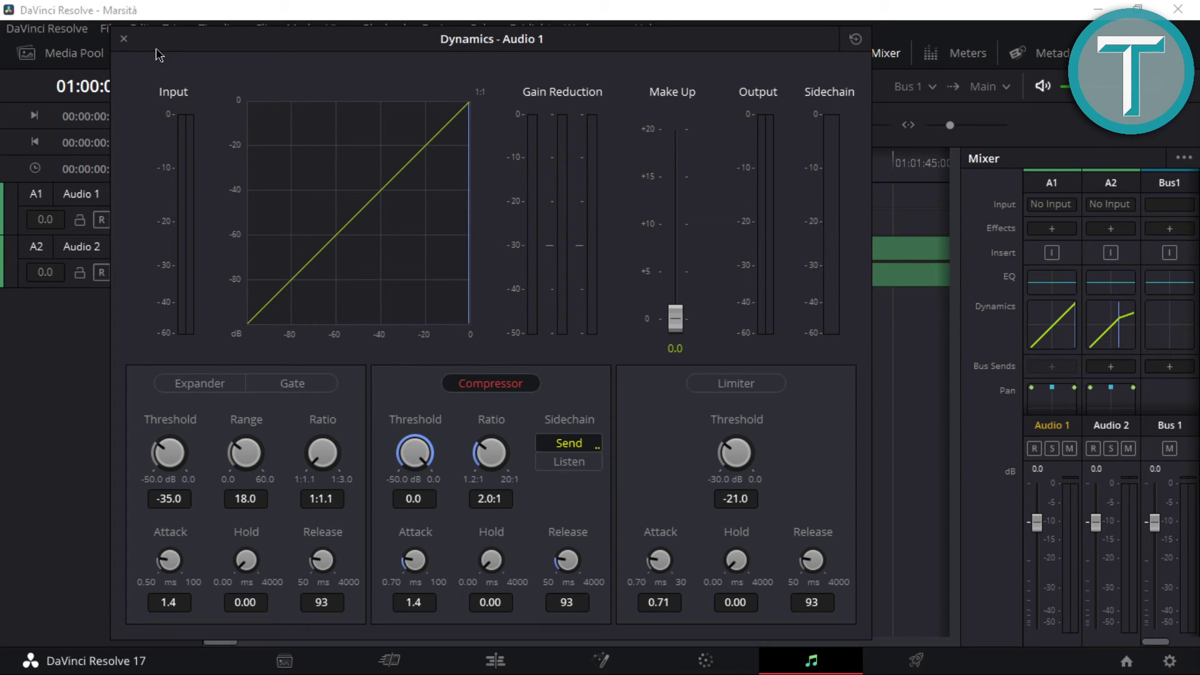
Close both Dynamics windows, return to the Edit page, and jump the playhead to the start.
left_click(124, 40)
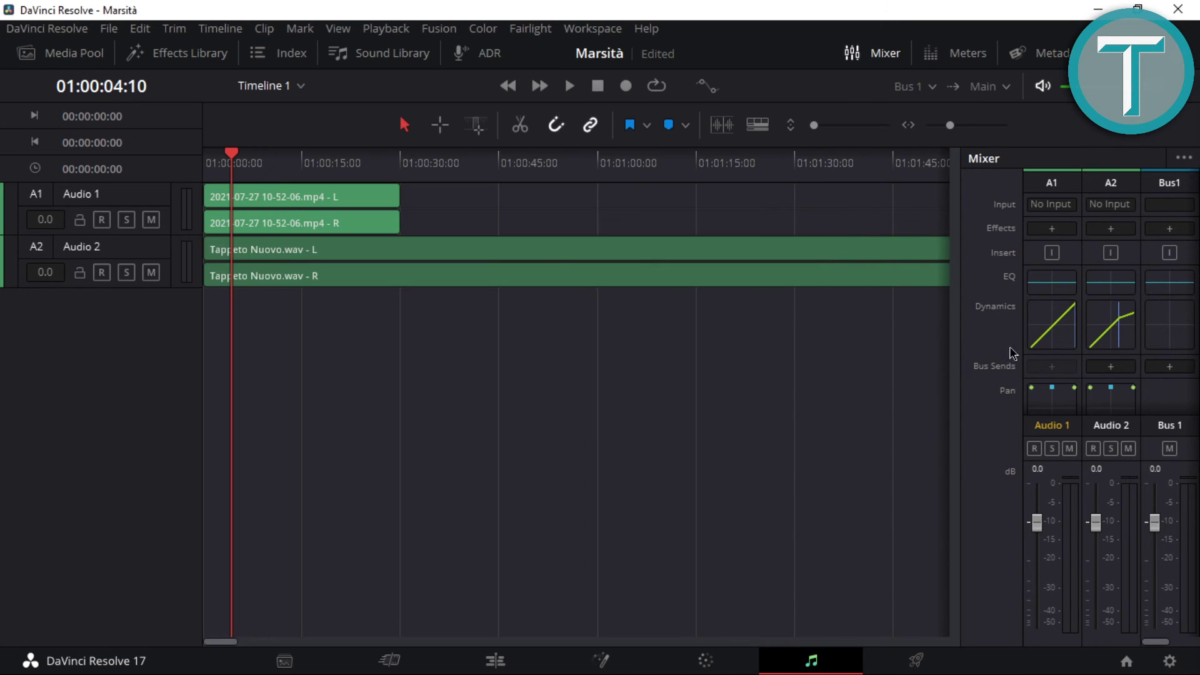
double_click(1111, 325)
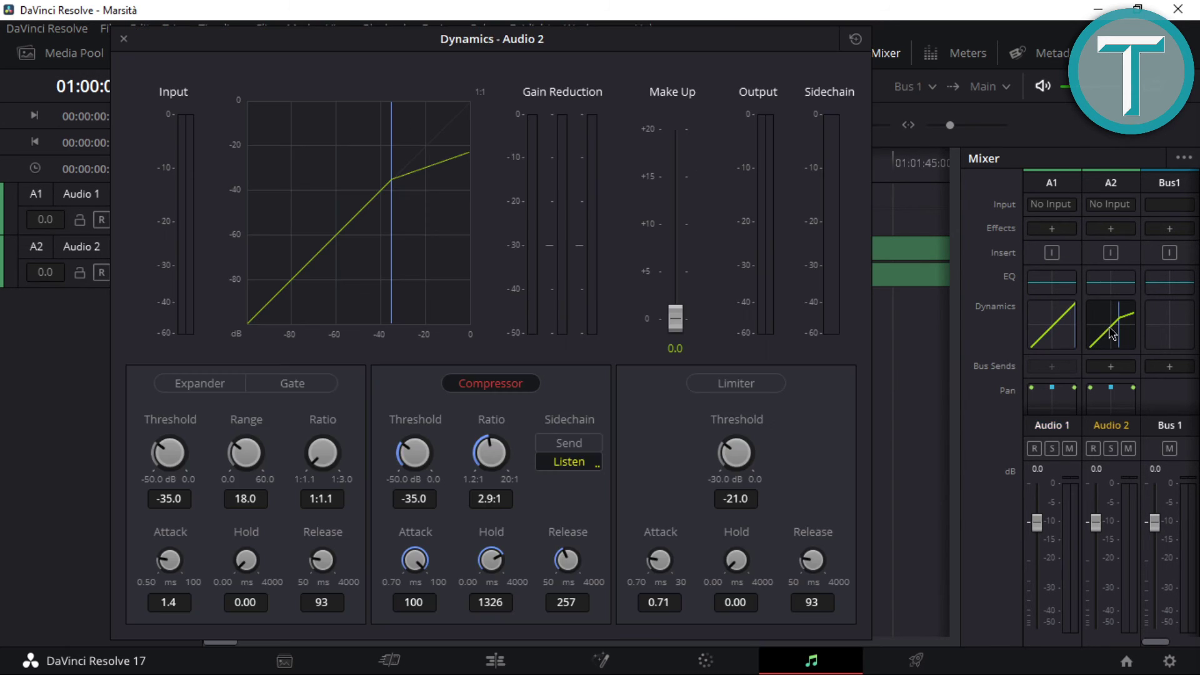
left_click(124, 39)
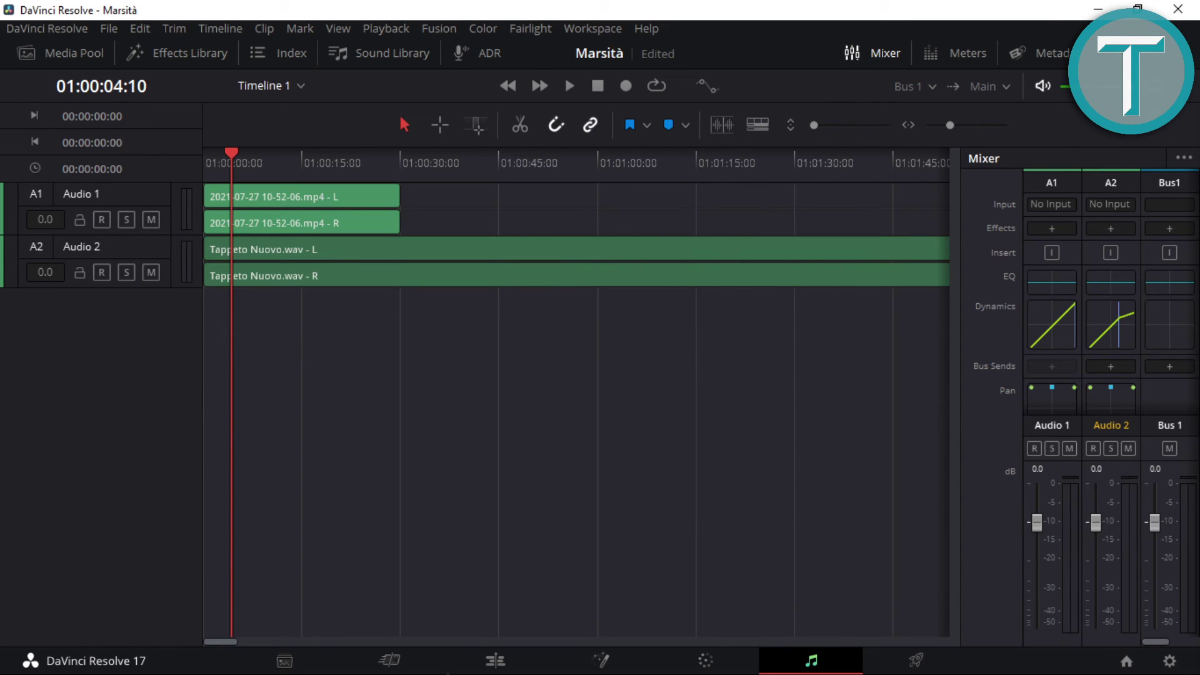
left_click(494, 666)
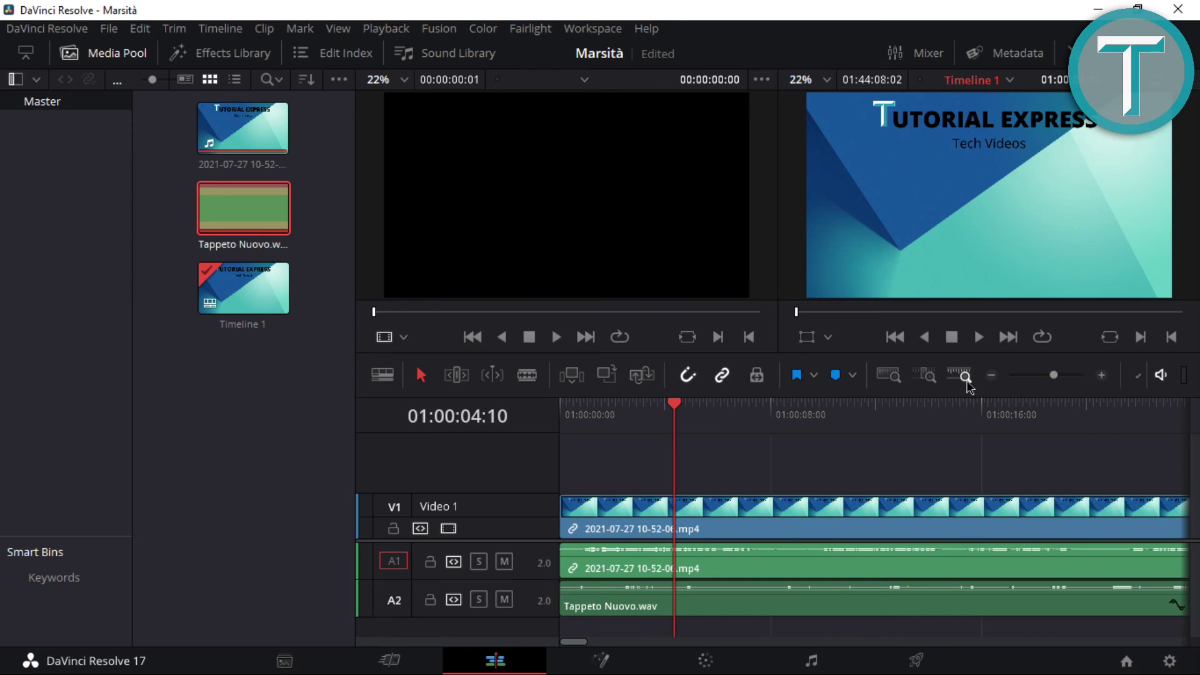
key("Home")
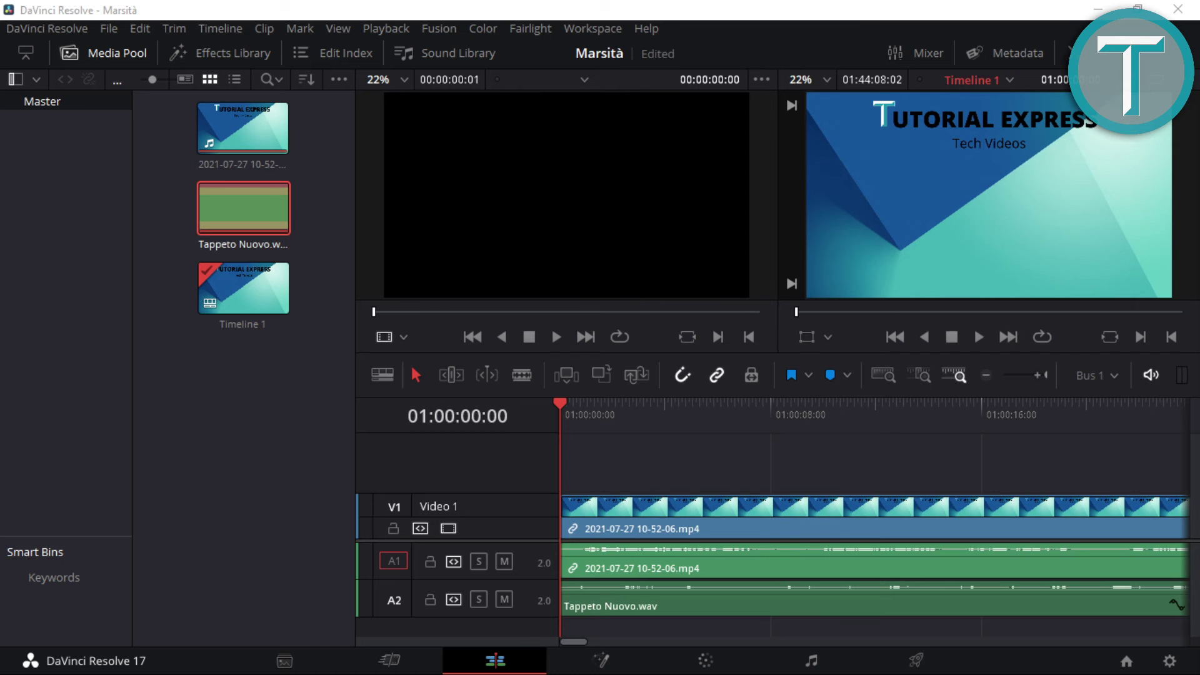
Play about ten seconds from 01:00:00:00 to hear the music duck under the voice.
left_click(579, 407)
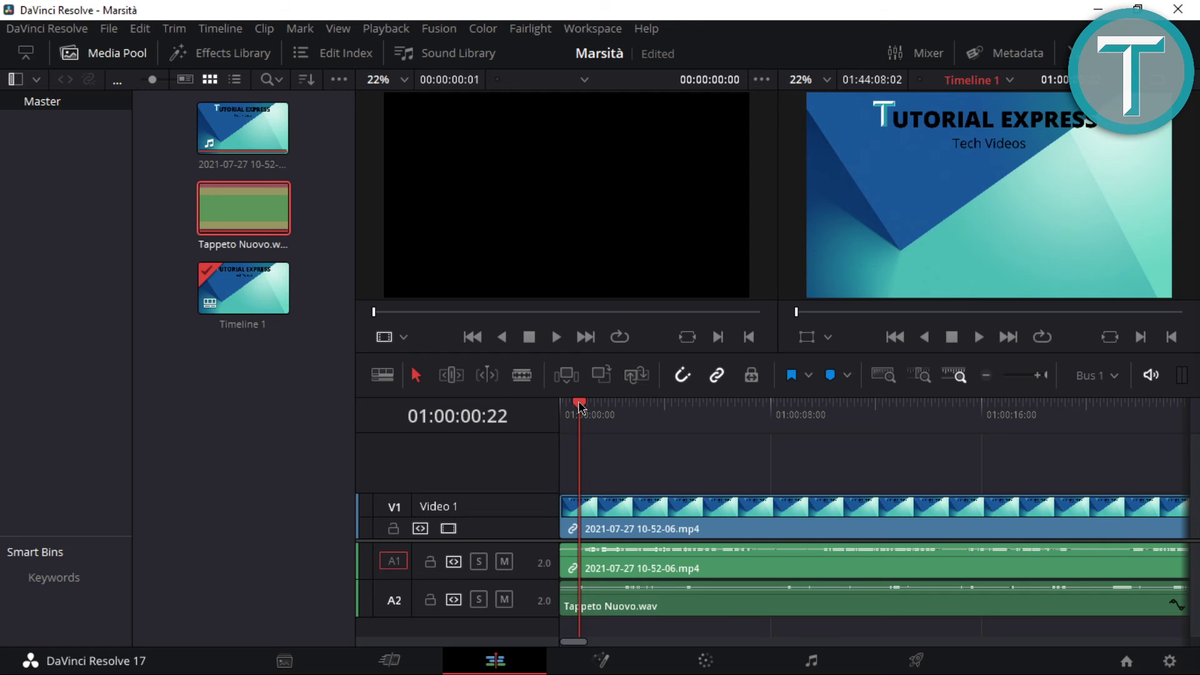
left_click_drag(579, 401, 551, 414)
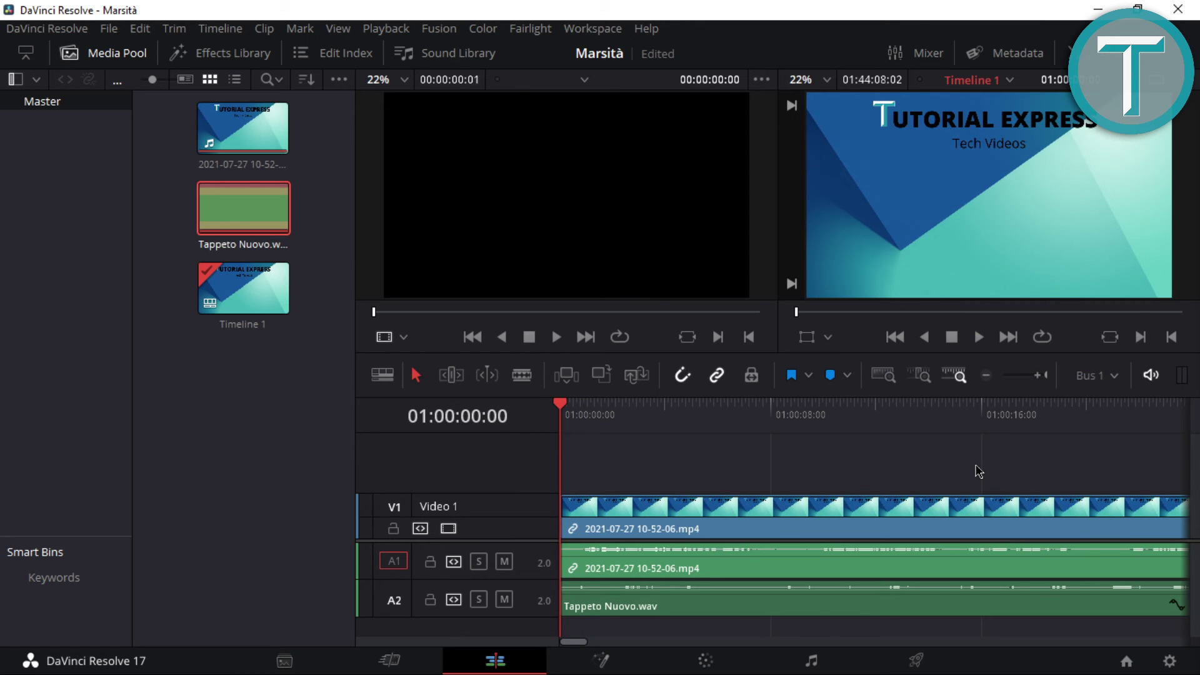
key("space")
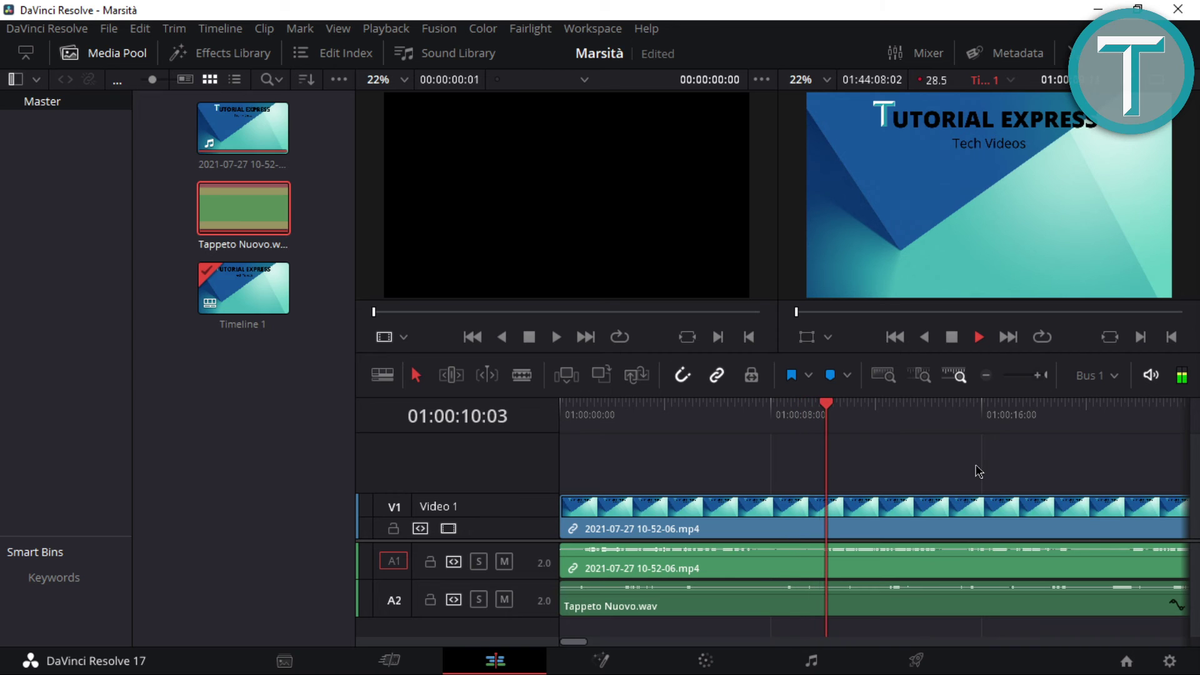
key("space")
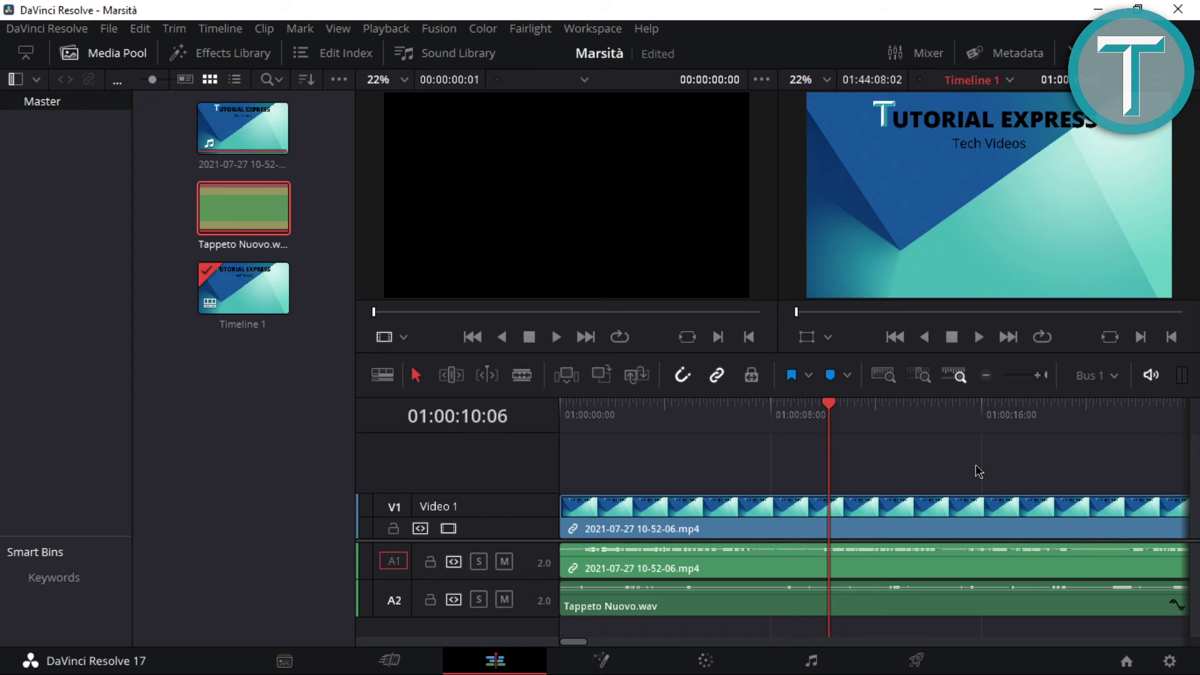
key("XF86AudioRaiseVolume")
Replay the timeline from the start to about 01:00:13:06 to check the music ducks under the voice.
left_click(751, 415)
key("Home")
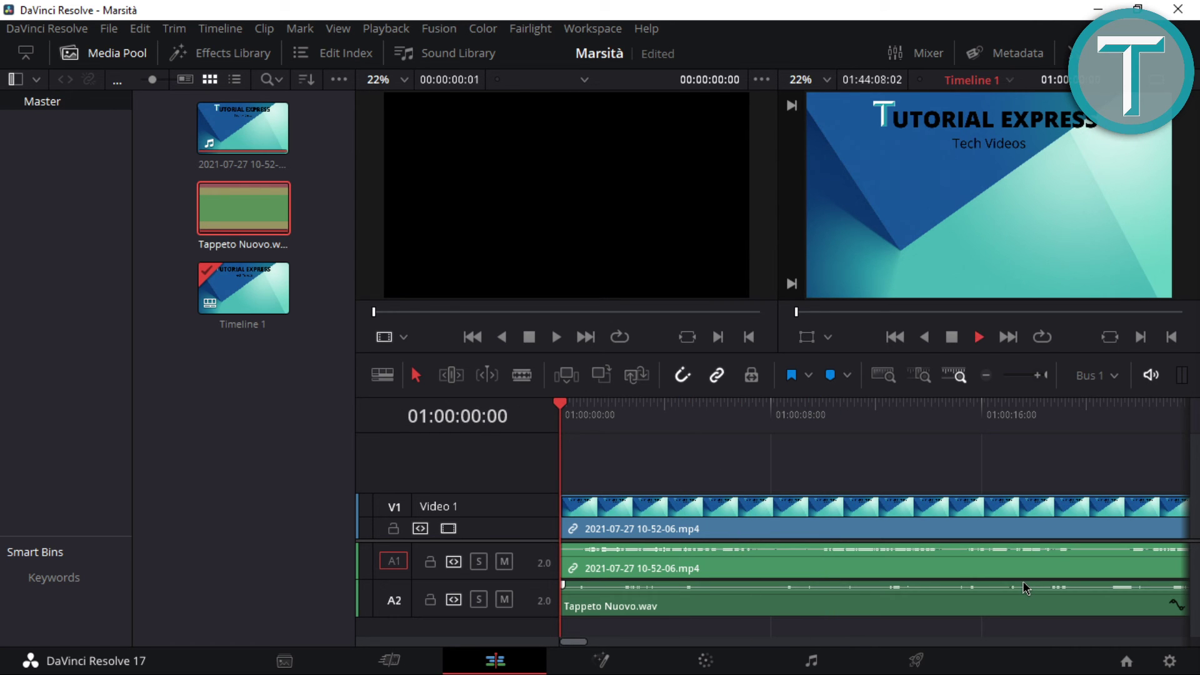
key("space")
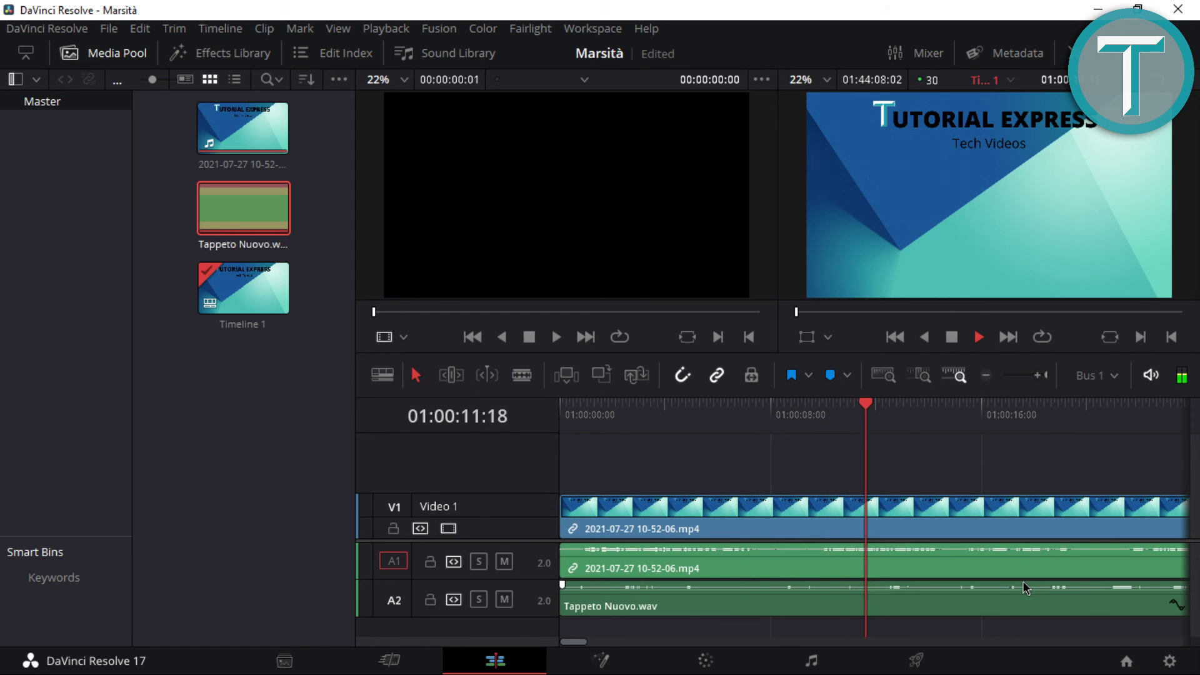
key("space")
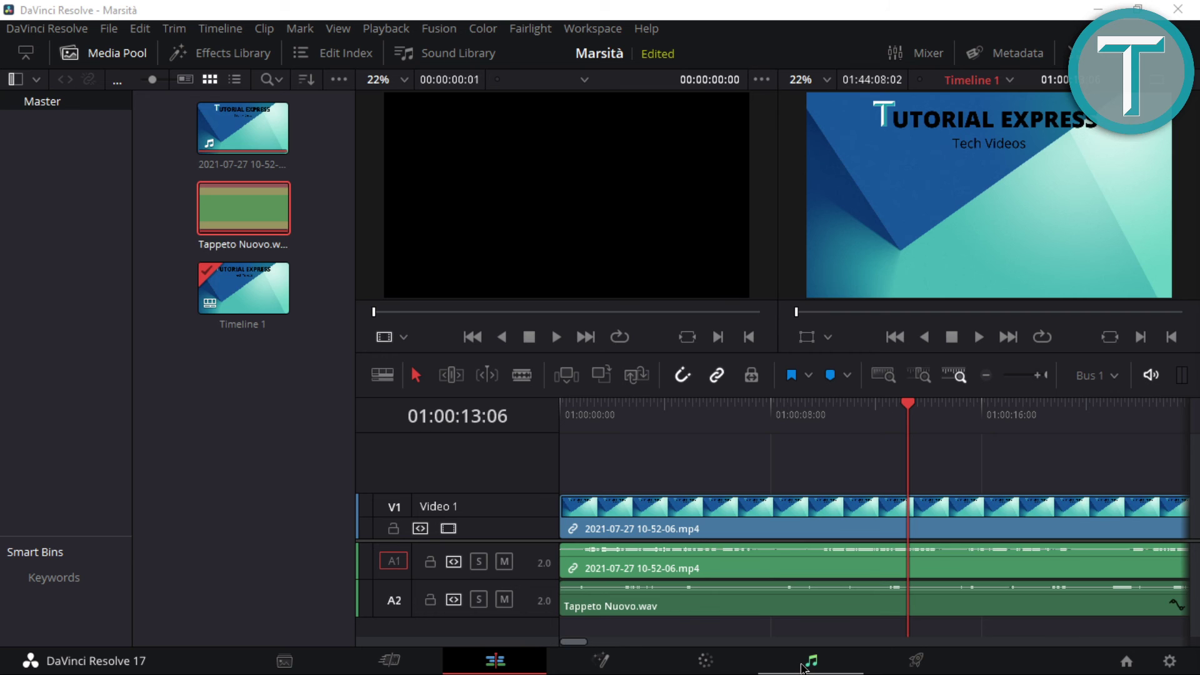
Switch to the Deliver page to render the finished video.
left_click(920, 665)
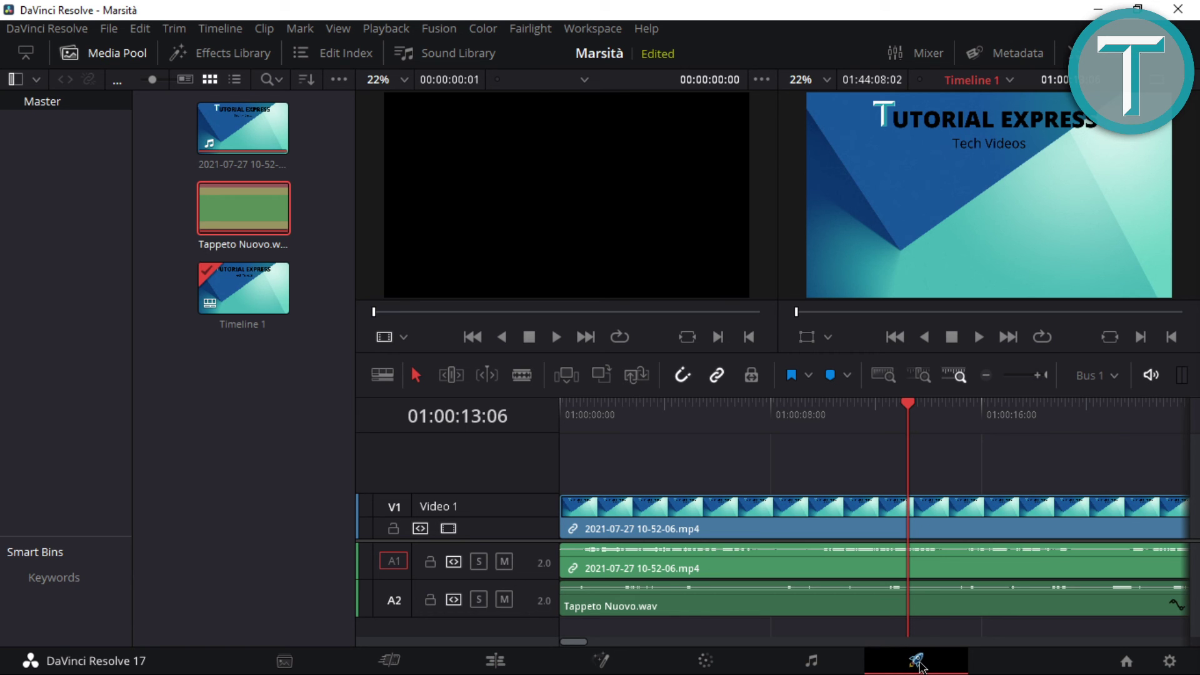